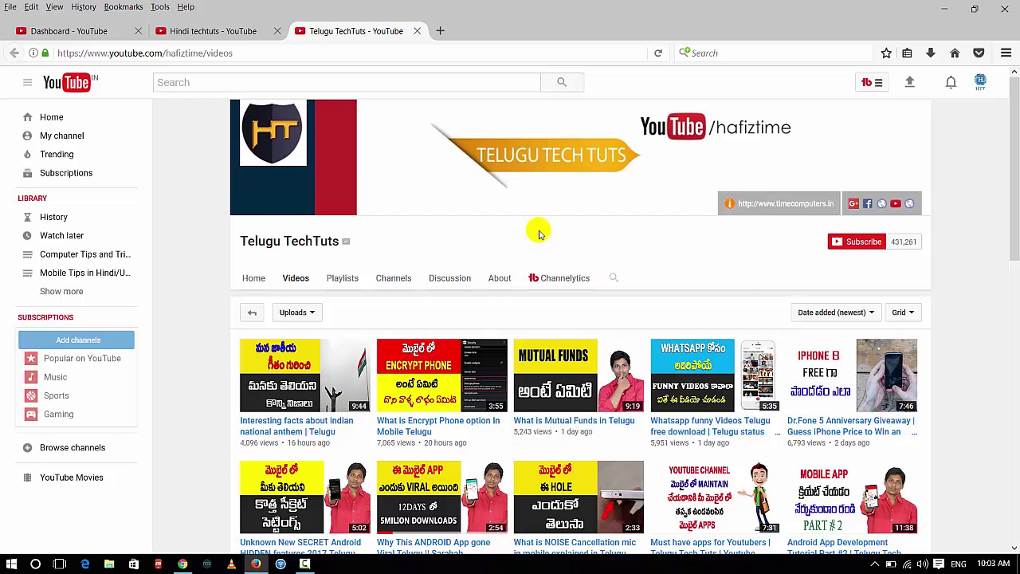
- Go to the Google homepage and open Google Drive from its apps
{"action": "left_click", "coordinate": [730, 53]}
{"action": "key", "text": "Return"}
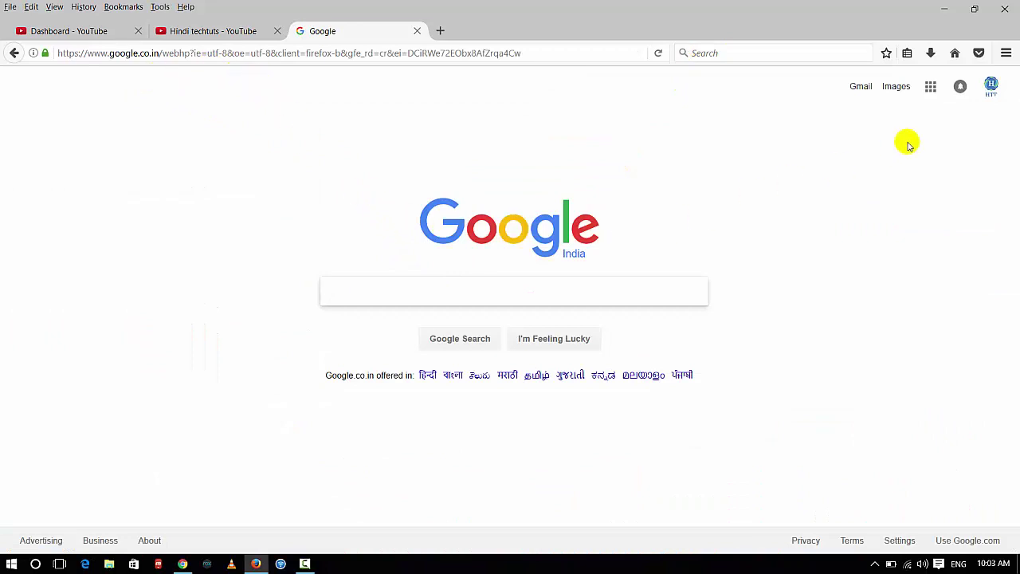
{"action": "left_click", "coordinate": [931, 90]}
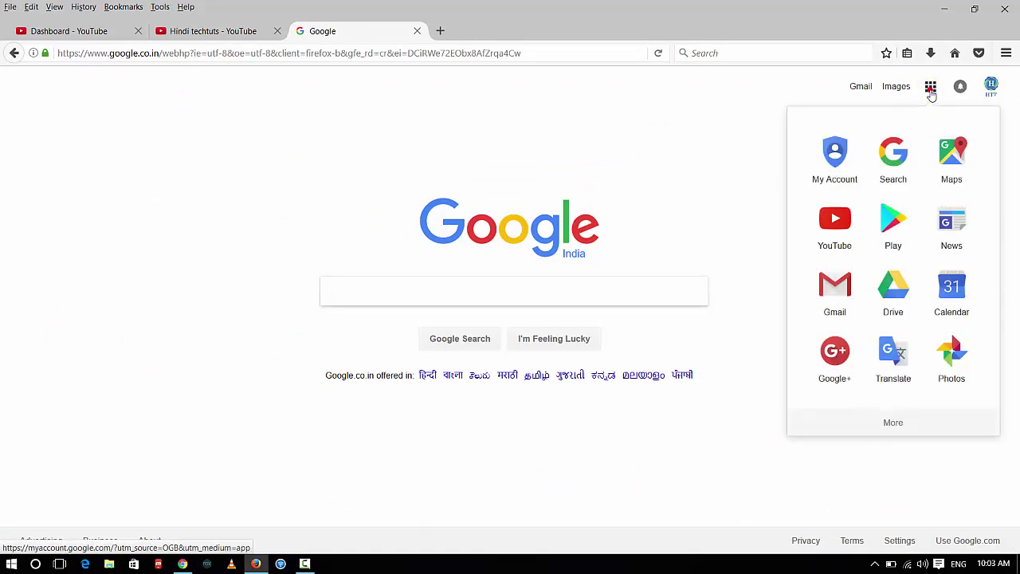
{"action": "left_click", "coordinate": [893, 295]}
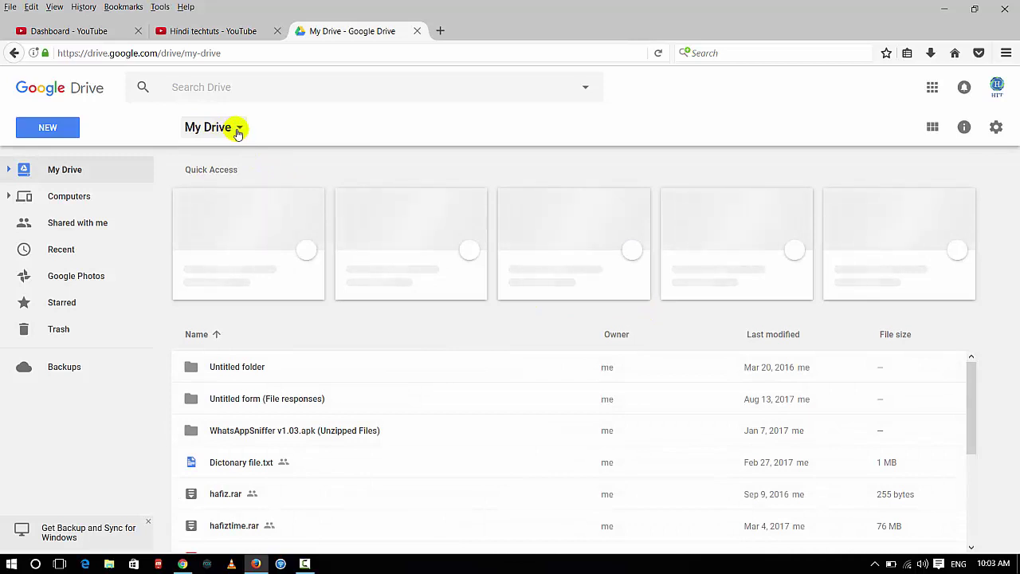
- Create a new blank Google Form in My Drive
{"action": "left_click", "coordinate": [239, 129]}
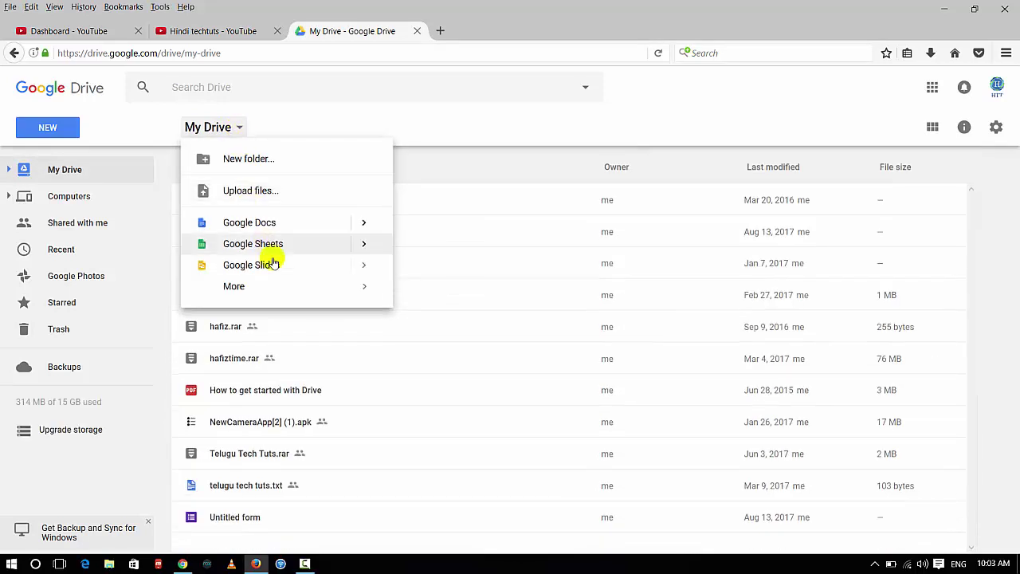
{"action": "mouse_move", "coordinate": [277, 288]}
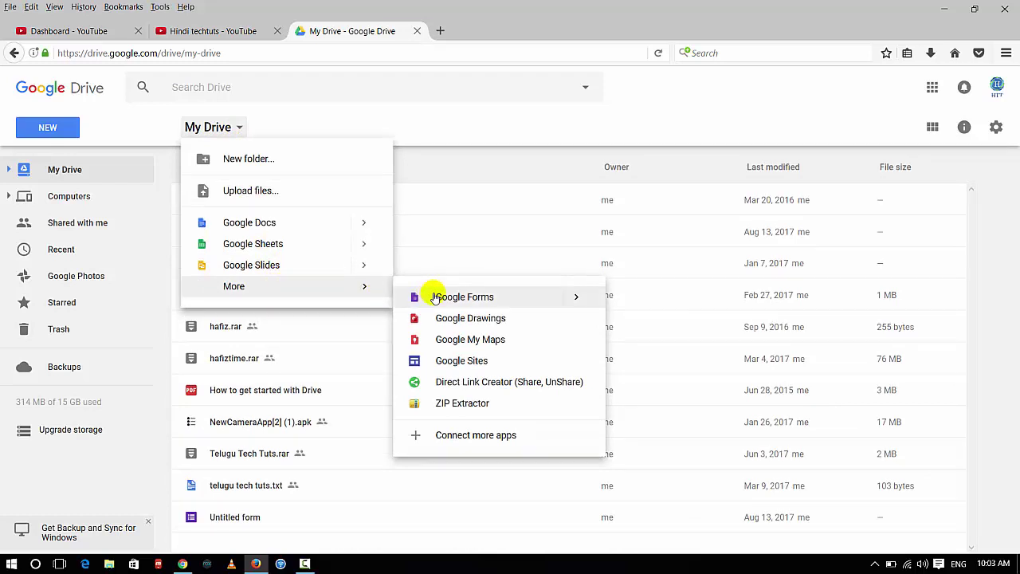
{"action": "mouse_move", "coordinate": [578, 301]}
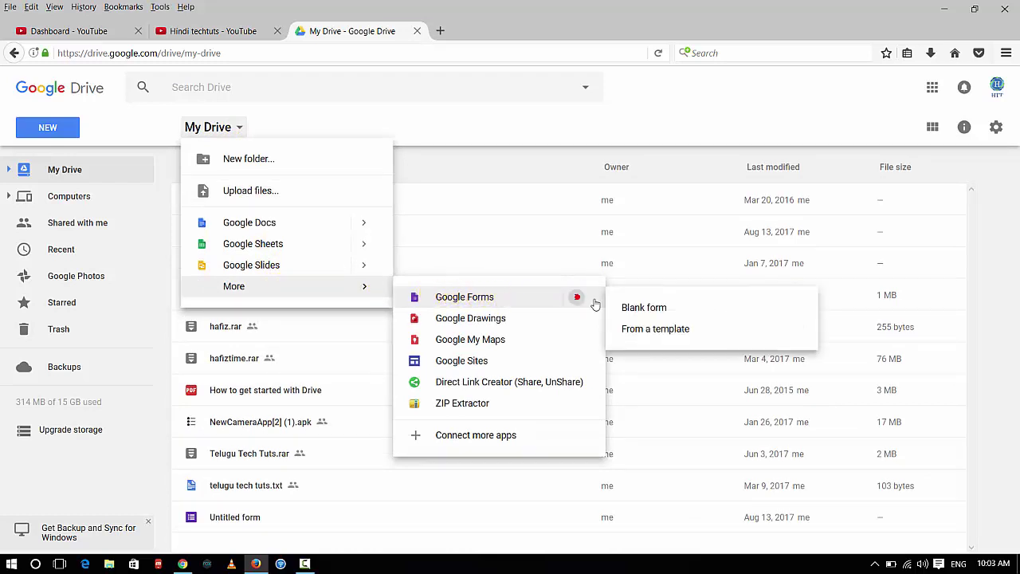
{"action": "left_click", "coordinate": [637, 309]}
{"action": "left_click", "coordinate": [637, 309]}
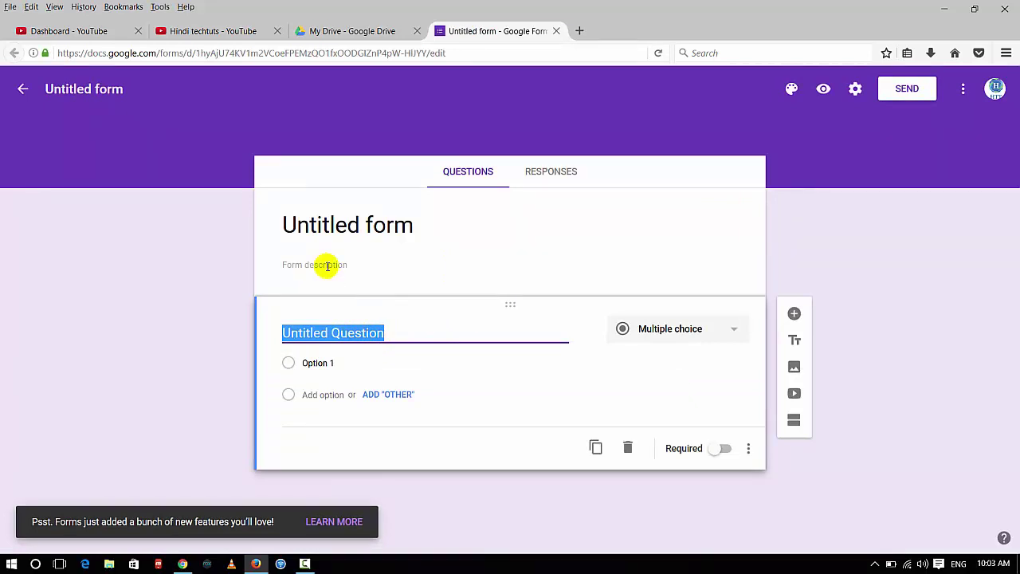
- Title the form "Customer Data" and enter "customer" as the form description
{"action": "triple_click", "coordinate": [417, 228]}
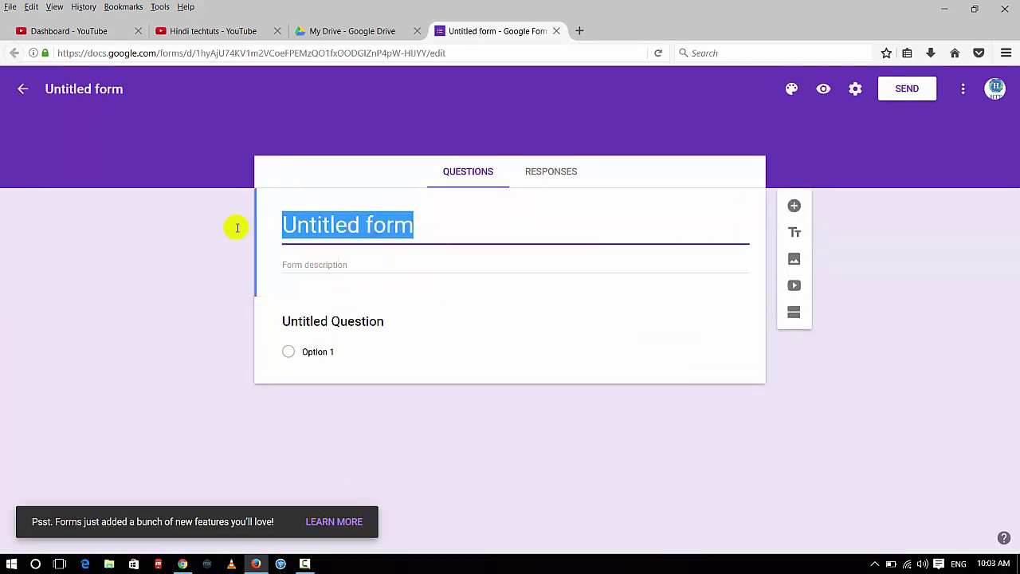
{"action": "type", "text": "Coustmore"}
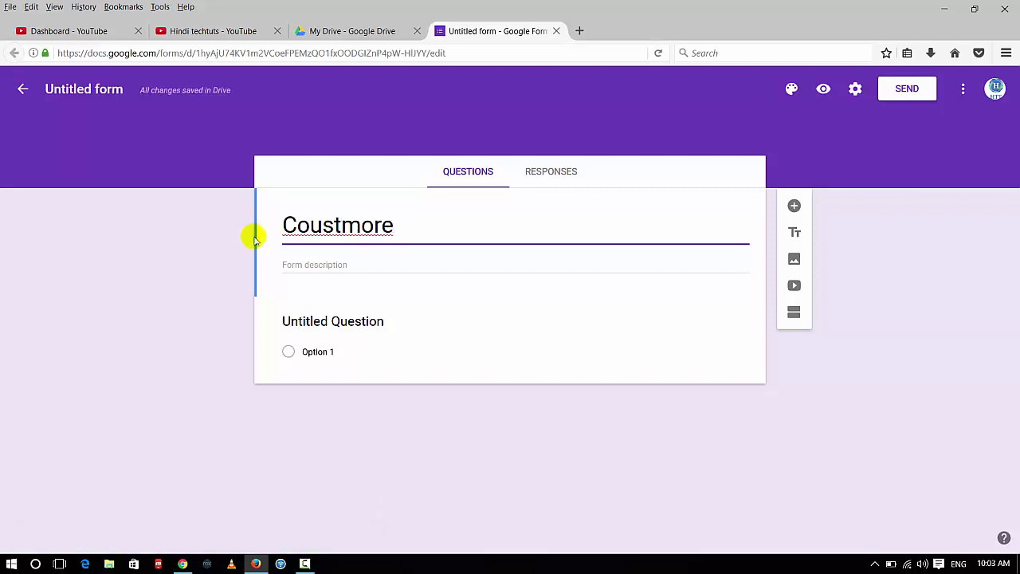
{"action": "right_click", "coordinate": [358, 228]}
{"action": "left_click", "coordinate": [441, 220]}
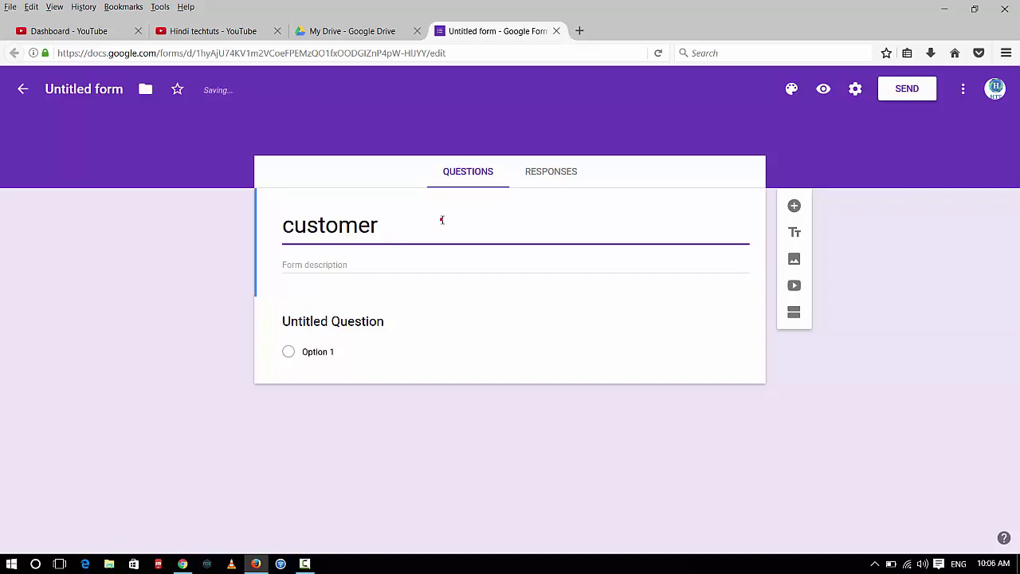
{"action": "type", "text": "data"}
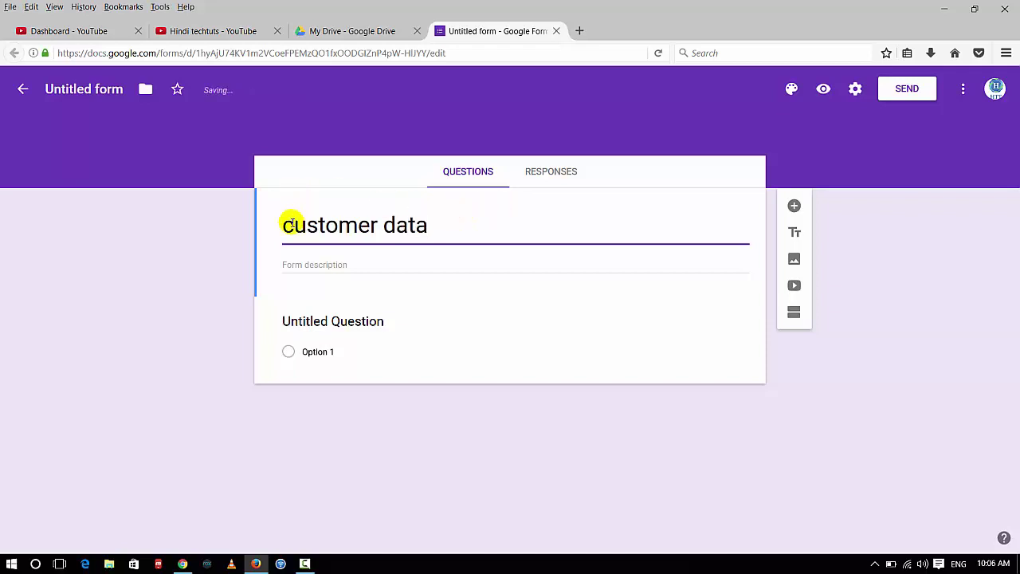
{"action": "left_click_drag", "start_coordinate": [292, 225], "coordinate": [279, 227]}
{"action": "type", "text": "C"}
{"action": "left_click", "coordinate": [400, 226]}
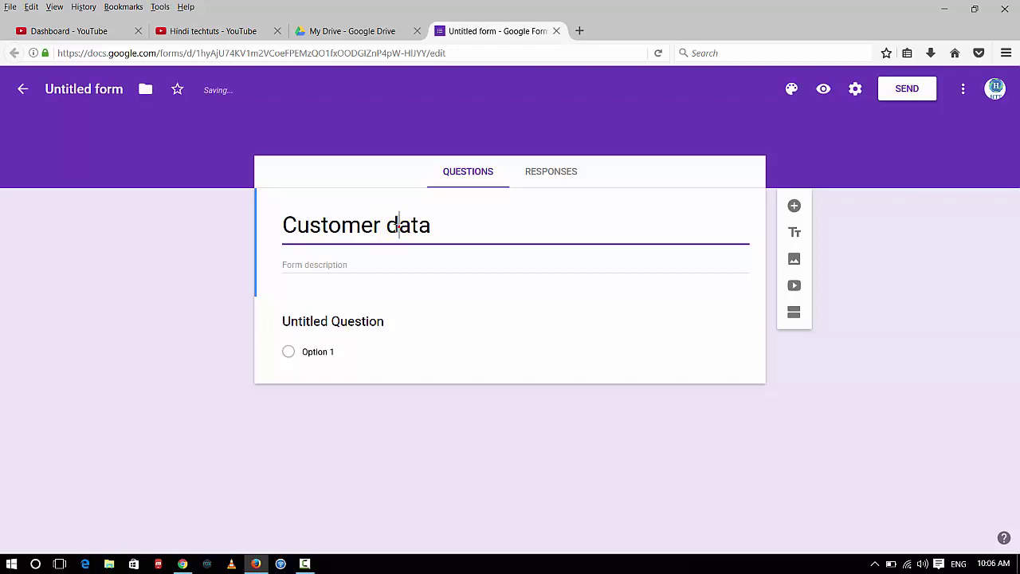
{"action": "left_click_drag", "start_coordinate": [396, 225], "coordinate": [388, 226]}
{"action": "type", "text": "D"}
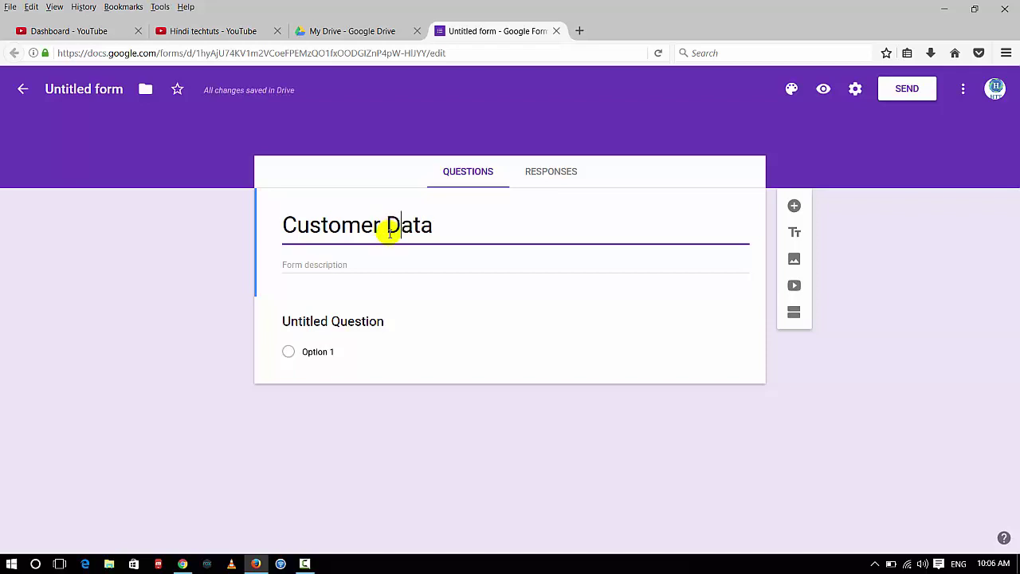
{"action": "left_click", "coordinate": [405, 262]}
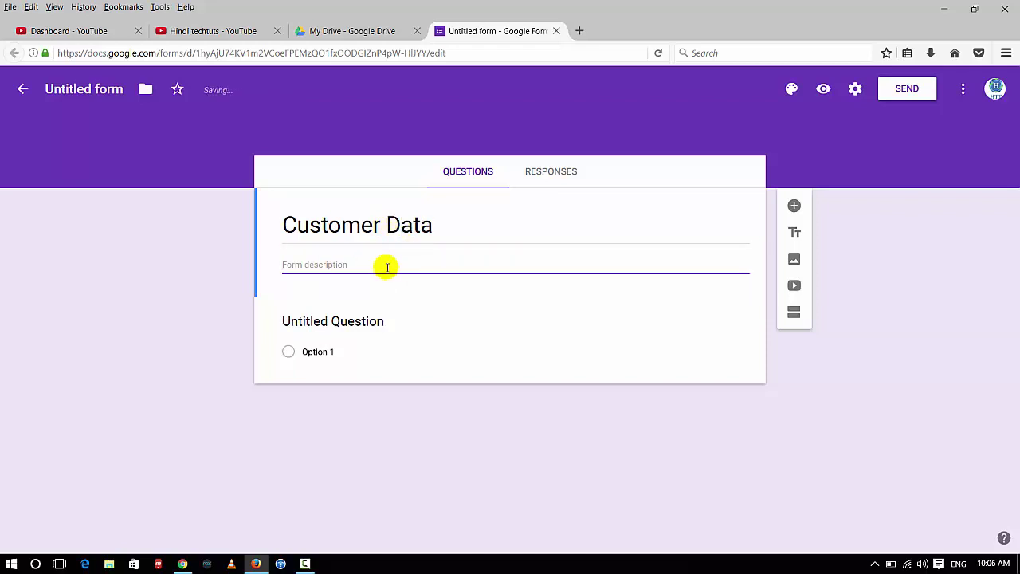
{"action": "type", "text": "customer"}
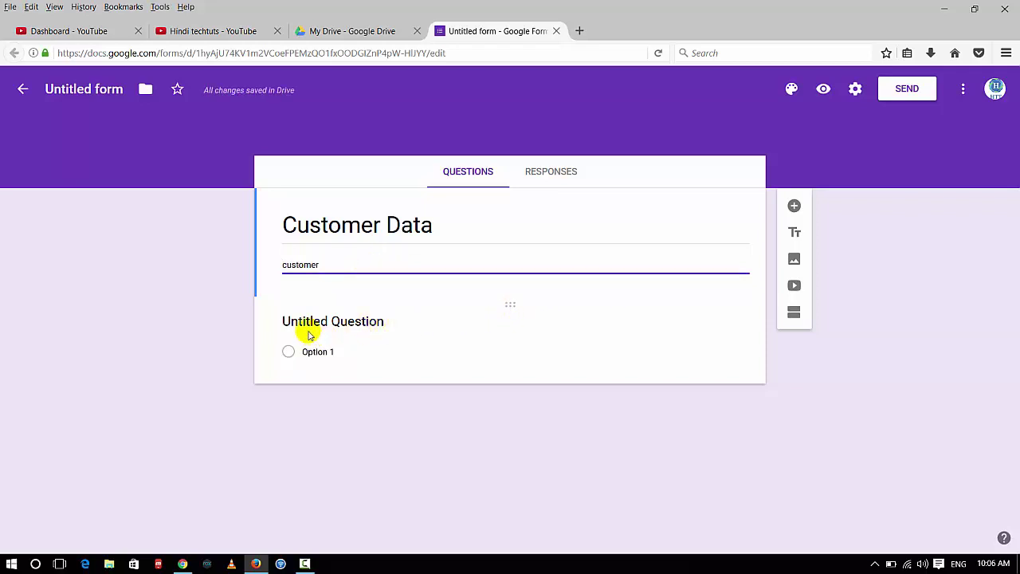
- Set the first question to "Name" with the Short answer type and make it required
{"action": "left_click", "coordinate": [363, 321]}
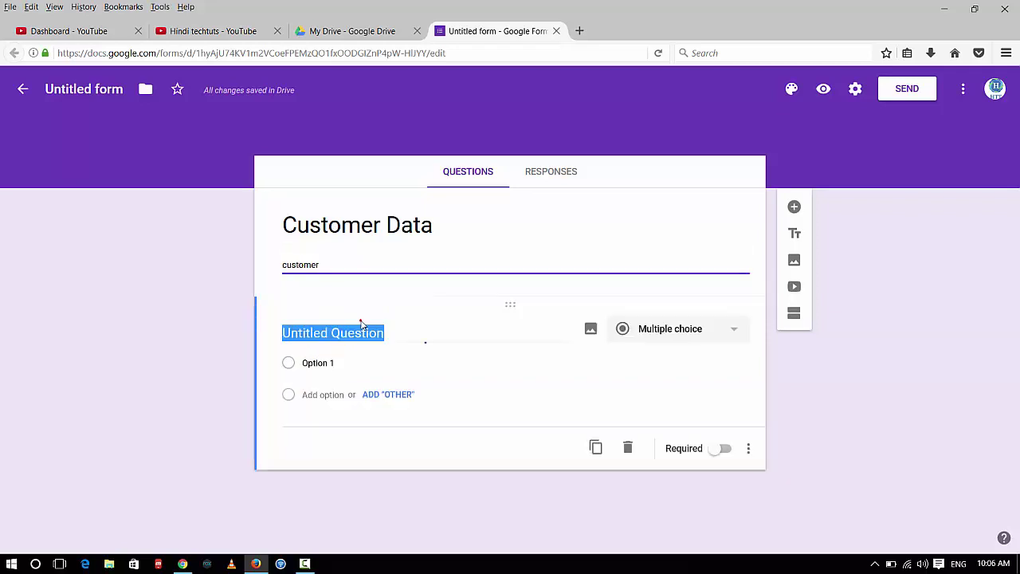
{"action": "type", "text": "Name"}
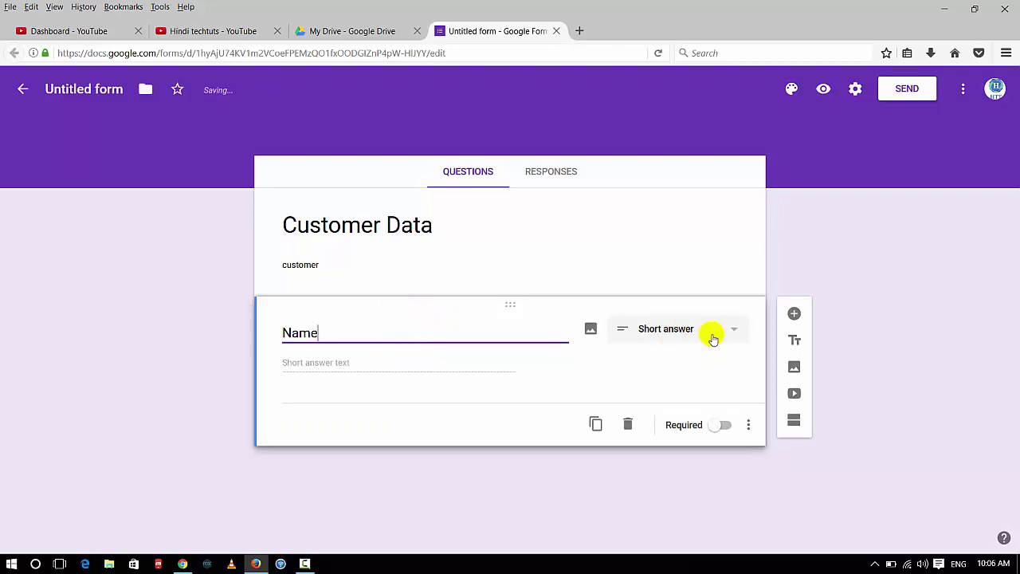
{"action": "left_click", "coordinate": [714, 339]}
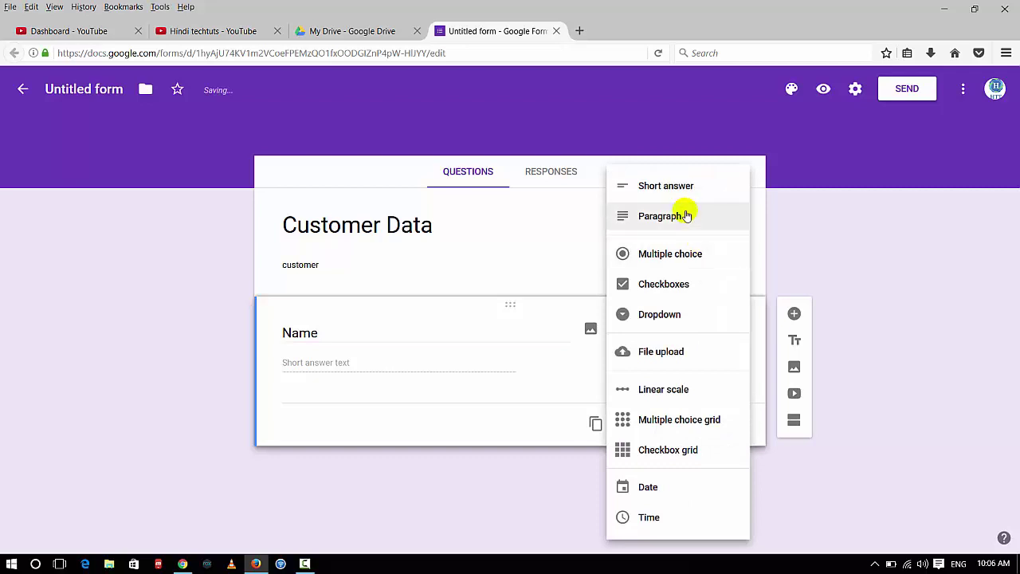
{"action": "left_click", "coordinate": [679, 194]}
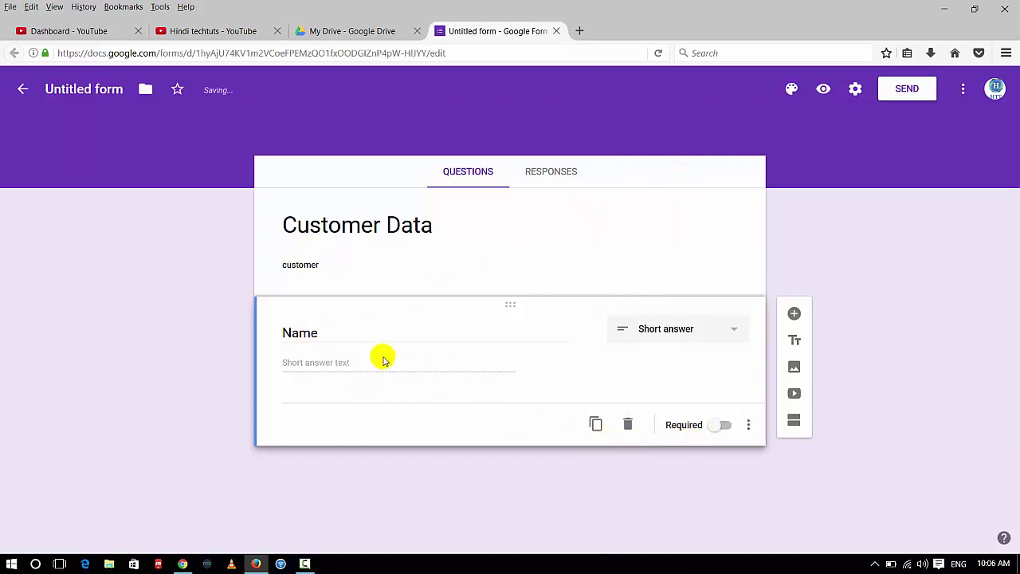
{"action": "left_click", "coordinate": [725, 428]}
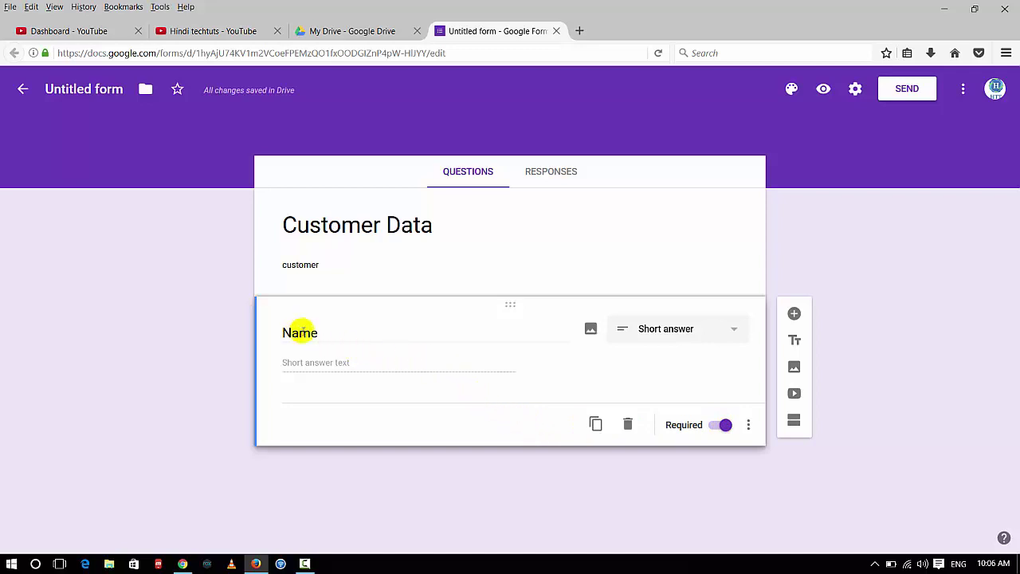
- Add a required short-answer question titled "Fathers name" below the Name question
{"action": "left_click", "coordinate": [794, 314]}
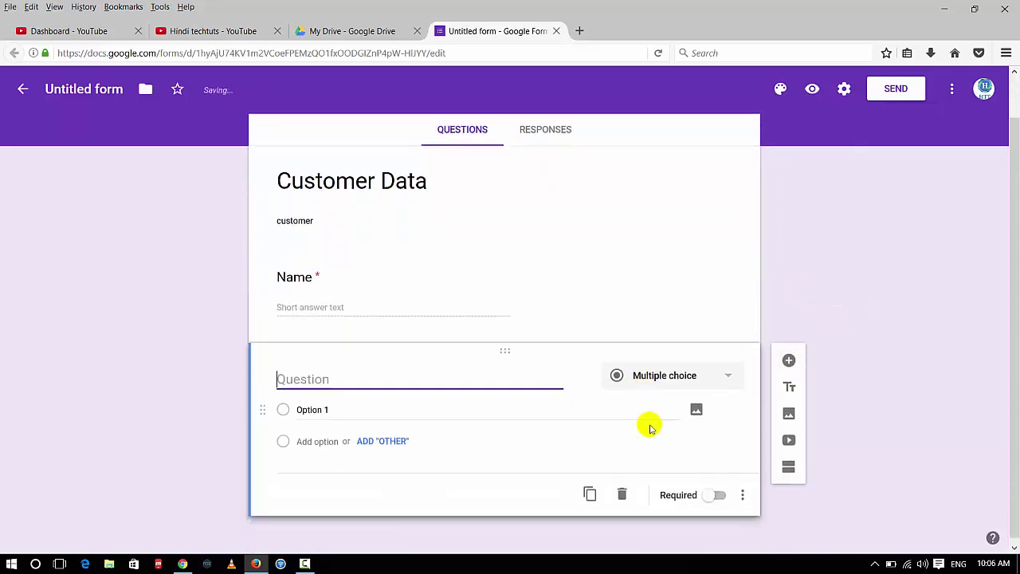
{"action": "type", "text": "F"}
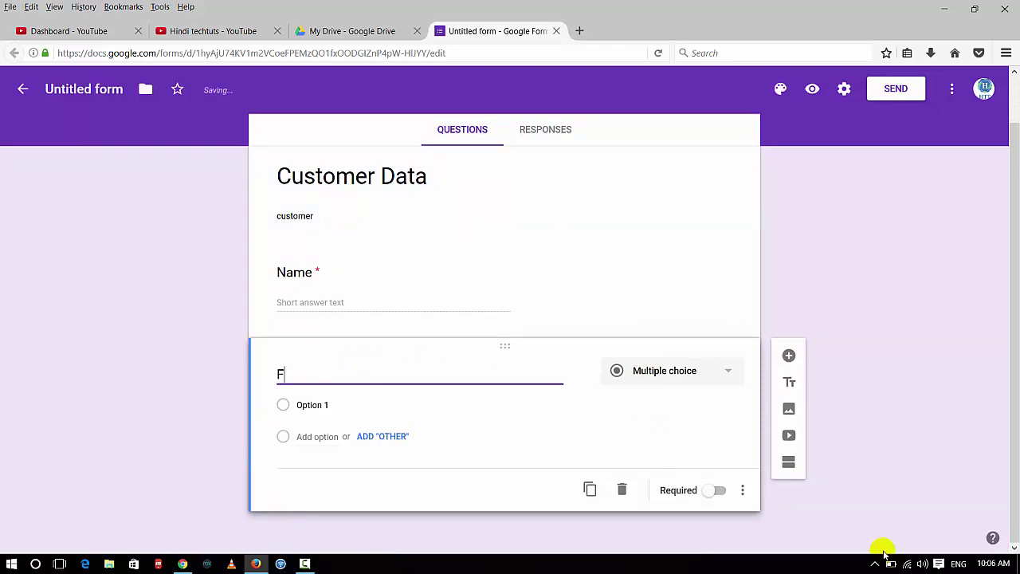
{"action": "type", "text": "athers"}
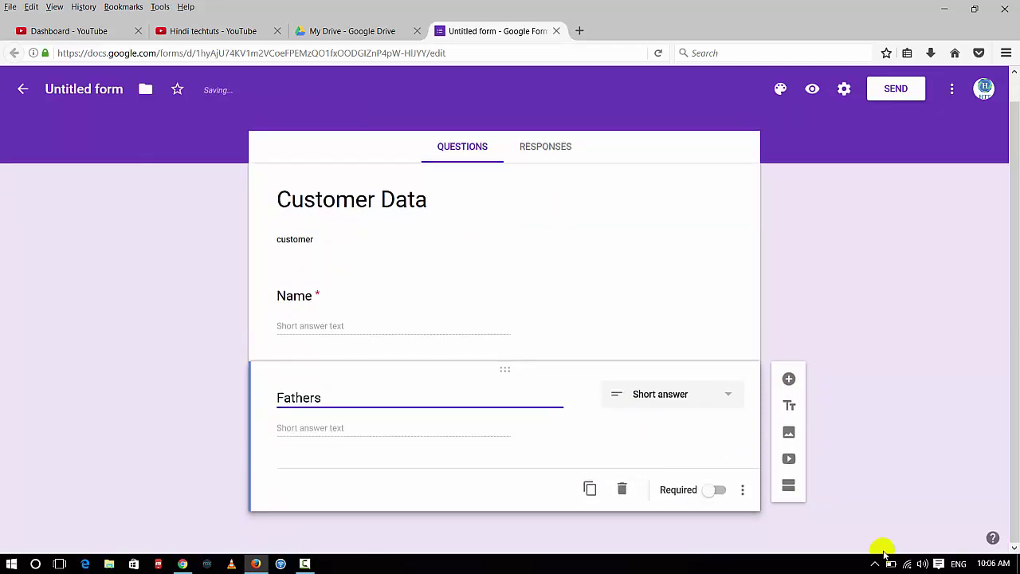
{"action": "type", "text": " name"}
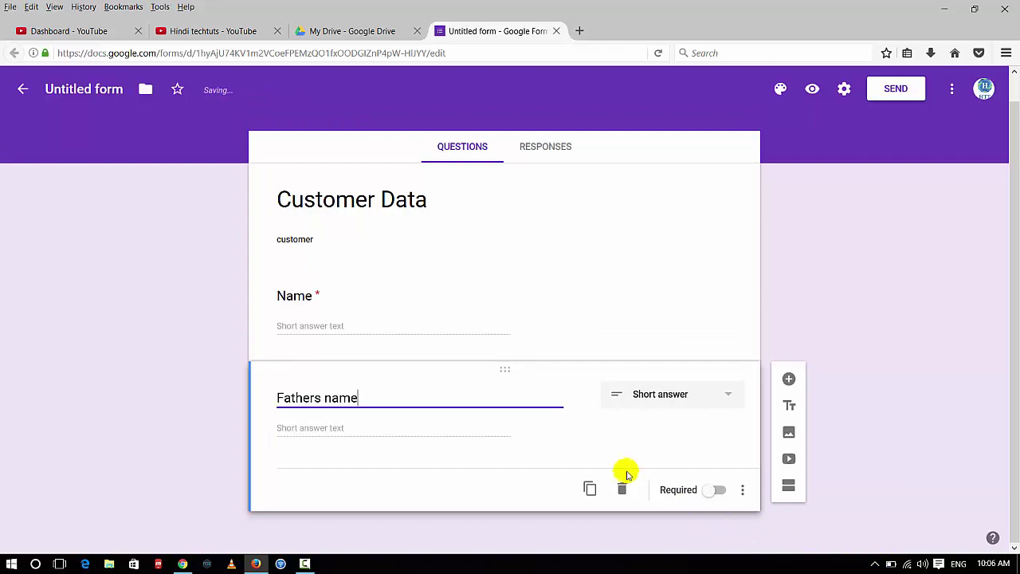
{"action": "left_click", "coordinate": [719, 491]}
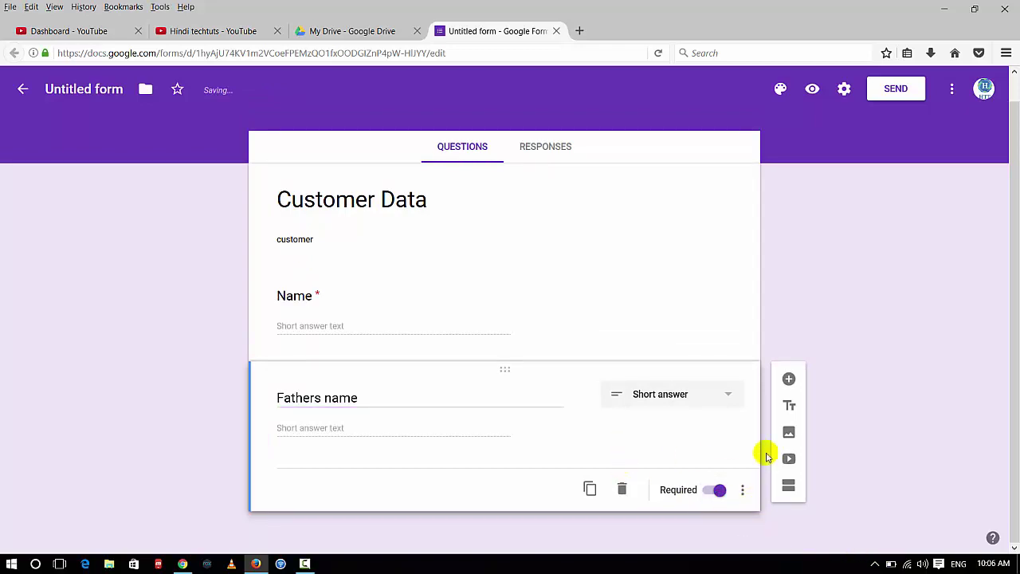
- Add a required short-answer question titled "Phone No" below the Fathers name question
{"action": "left_click", "coordinate": [789, 381]}
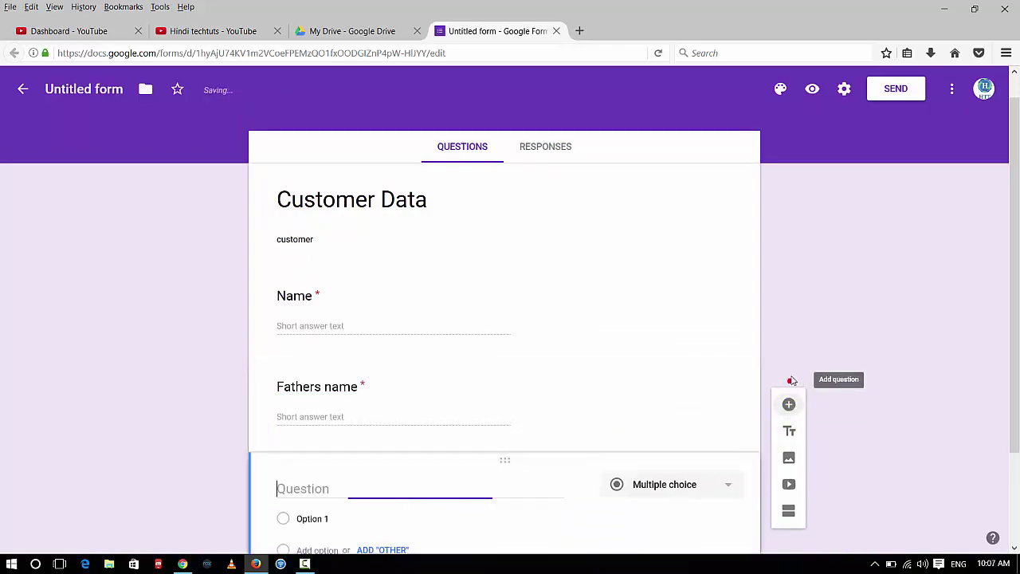
{"action": "type", "text": "Phone N"}
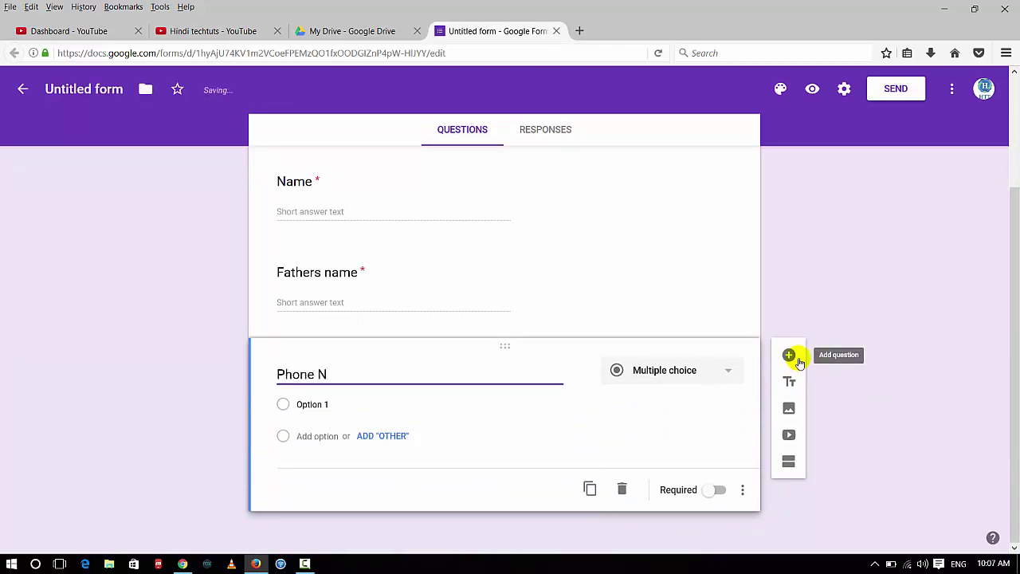
{"action": "type", "text": "o"}
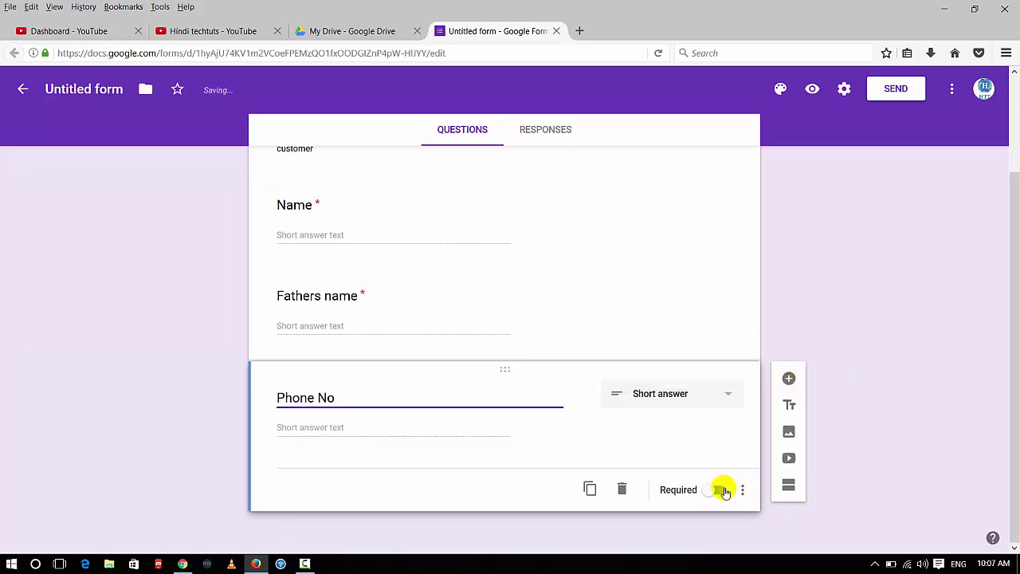
{"action": "left_click", "coordinate": [722, 490]}
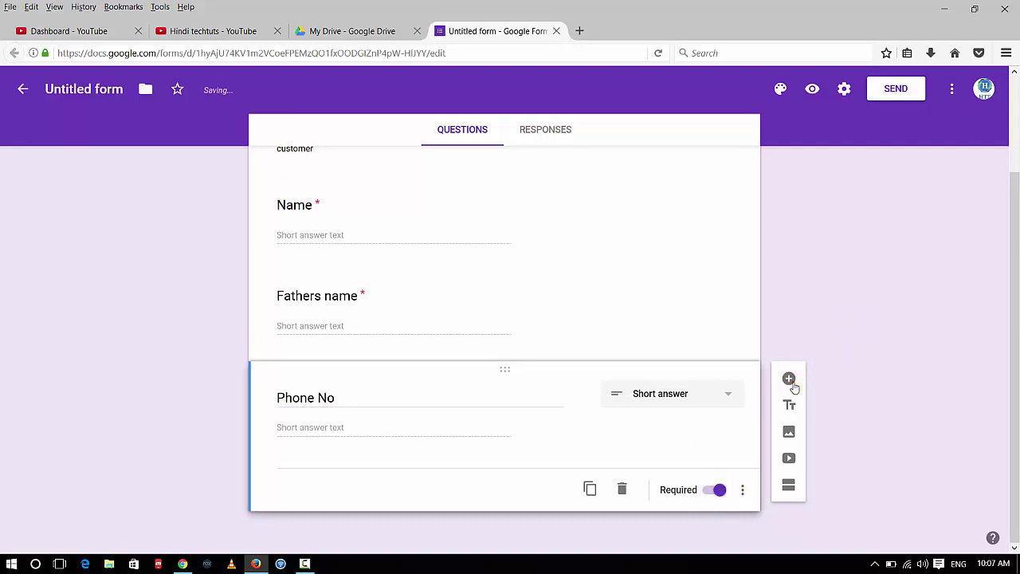
- Add a required paragraph question titled "Address" below the Phone No question
{"action": "left_click", "coordinate": [790, 379]}
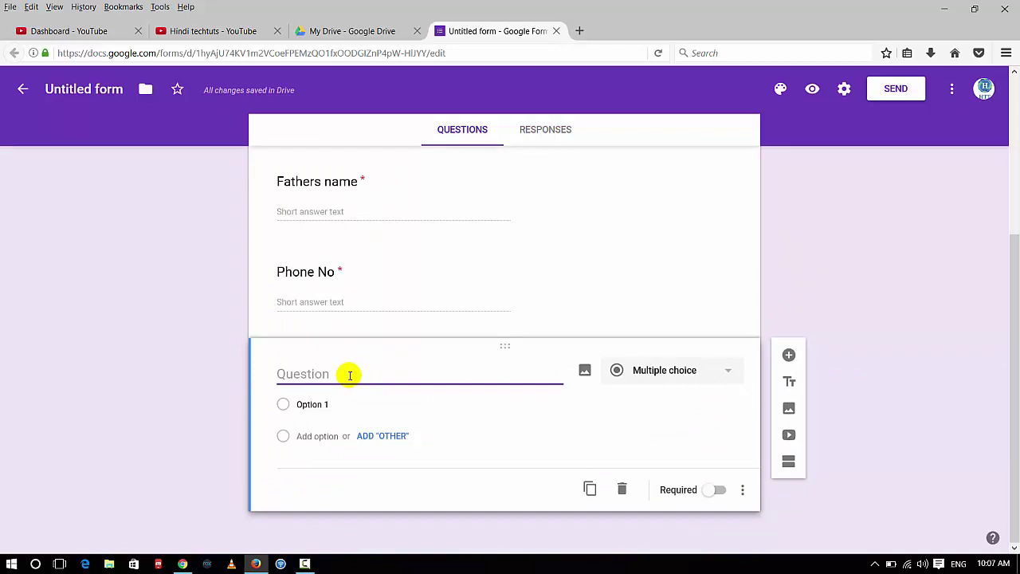
{"action": "type", "text": "Address"}
{"action": "left_click", "coordinate": [720, 491]}
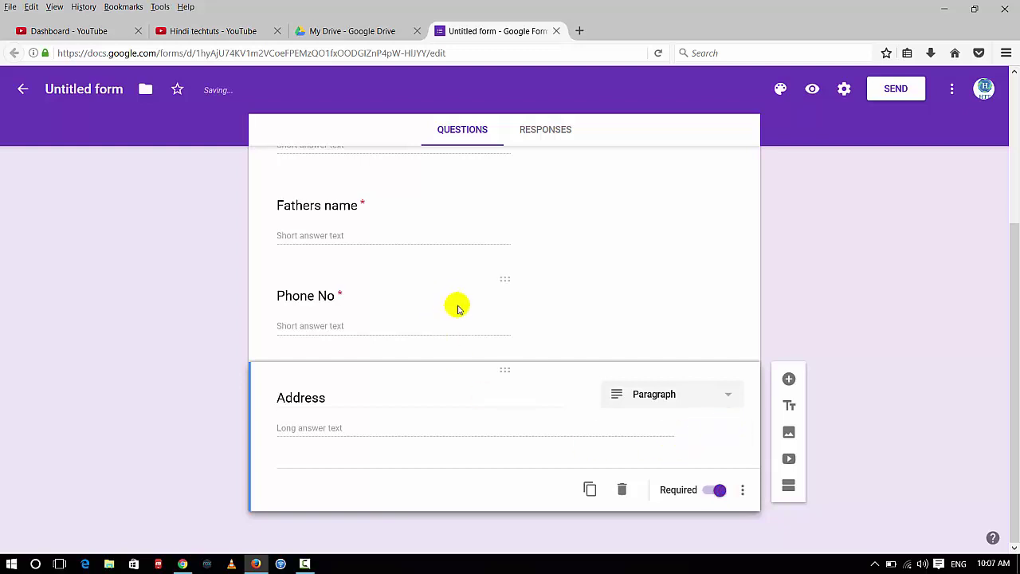
{"action": "scroll", "coordinate": [457, 302], "scroll_direction": "up", "scroll_amount": 1}
{"action": "scroll", "coordinate": [460, 306], "scroll_direction": "down", "scroll_amount": 1}
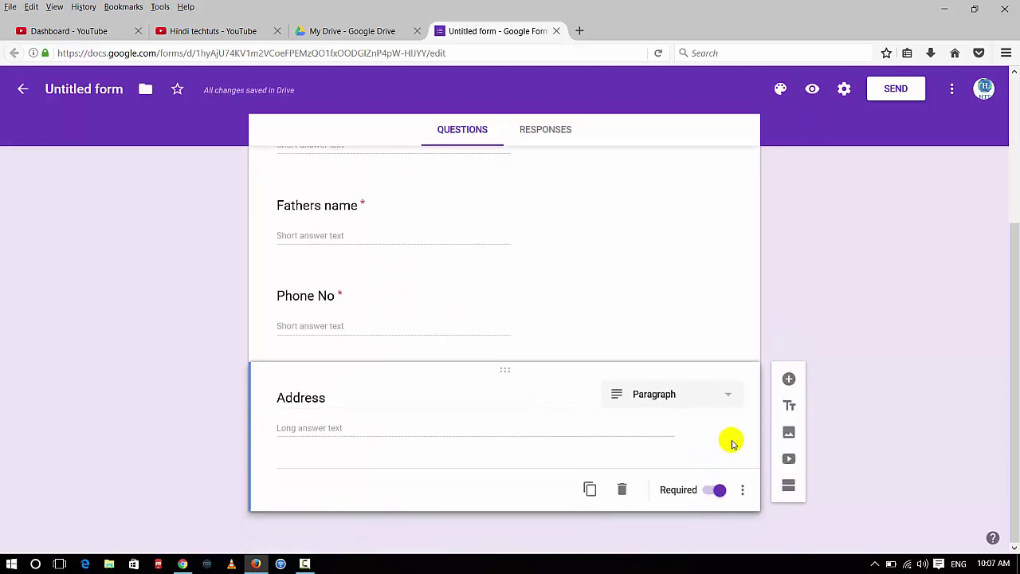
- Add a file upload question titled "Upload your Photo" below the Address question and allow respondents to upload files to Drive
{"action": "left_click", "coordinate": [789, 380]}
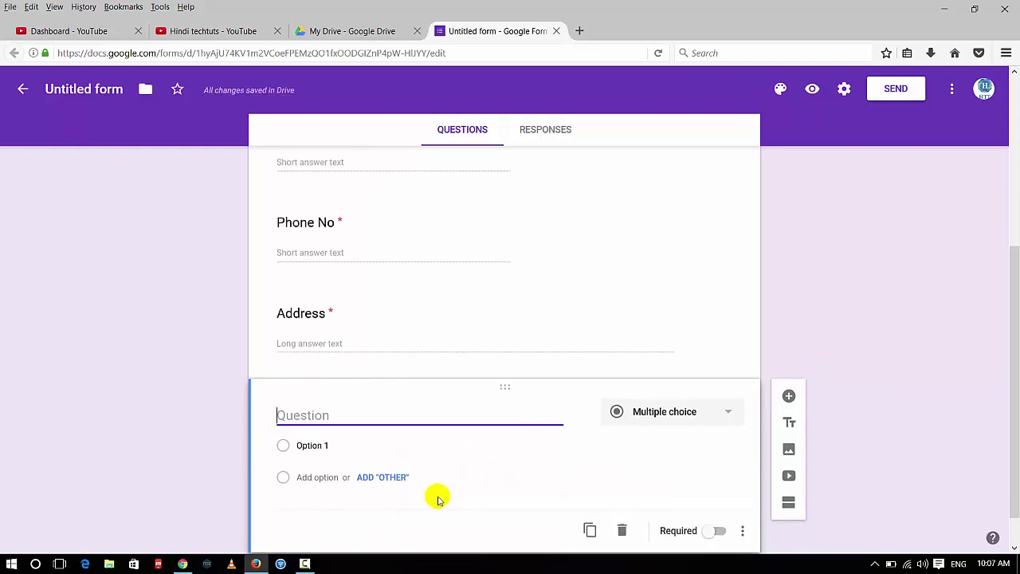
{"action": "type", "text": "Uplo"}
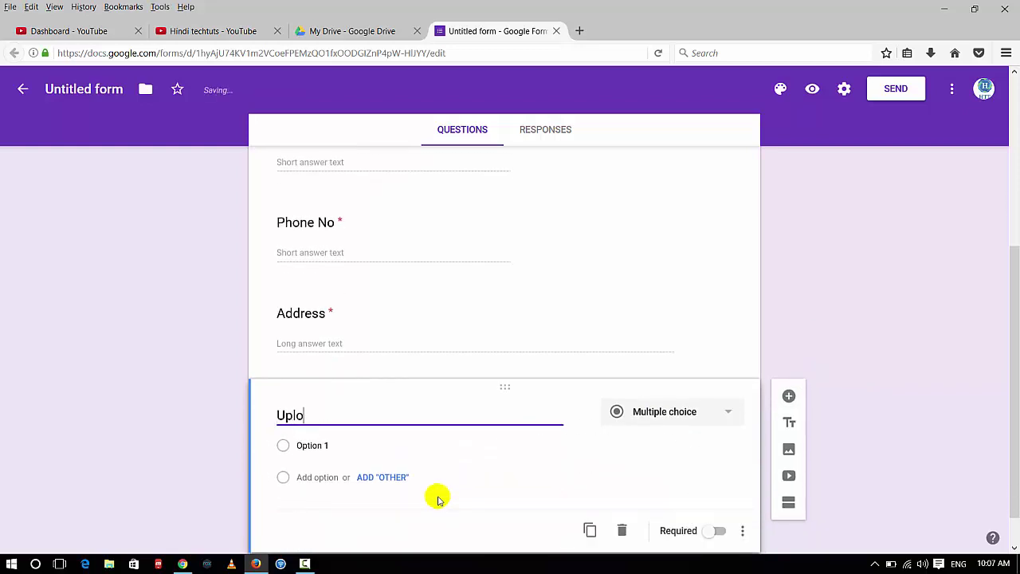
{"action": "type", "text": "ad your Photo"}
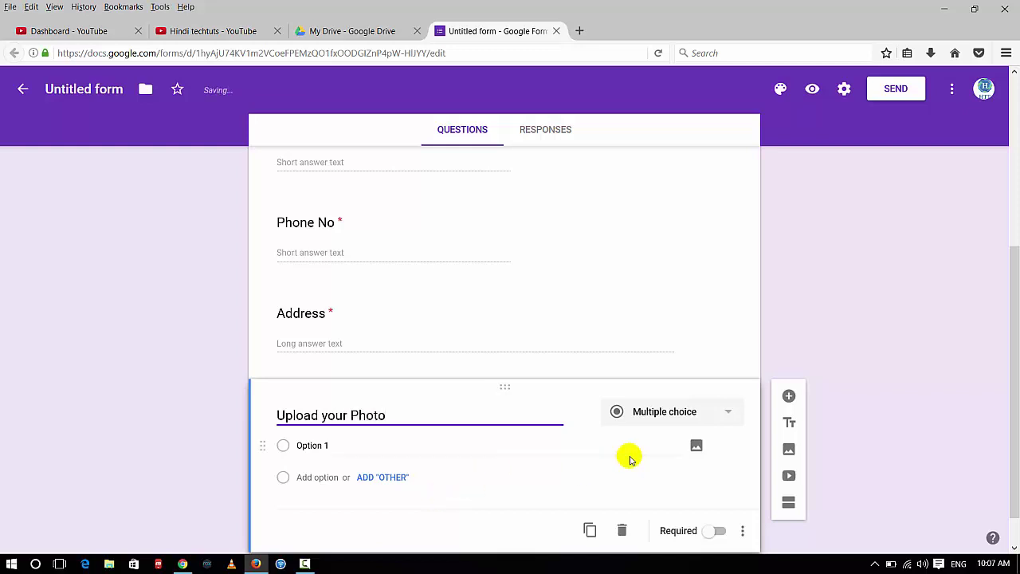
{"action": "left_click", "coordinate": [722, 411]}
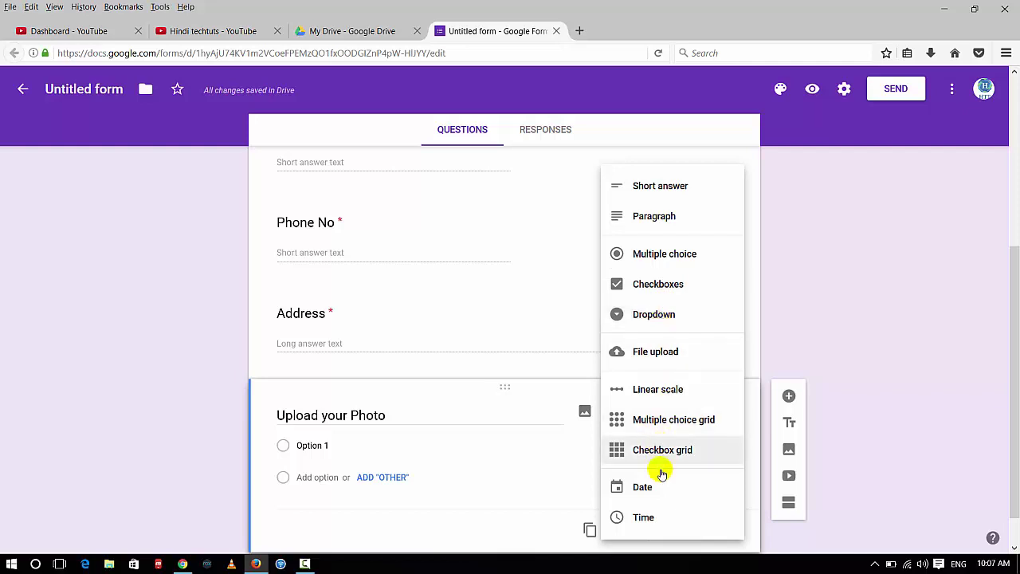
{"action": "left_click", "coordinate": [668, 360]}
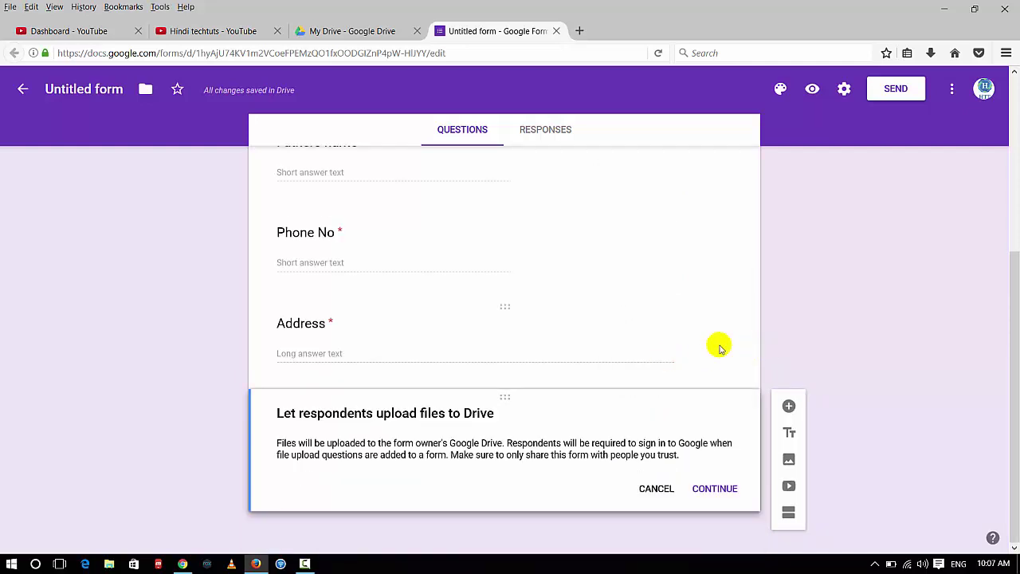
{"action": "left_click", "coordinate": [705, 490]}
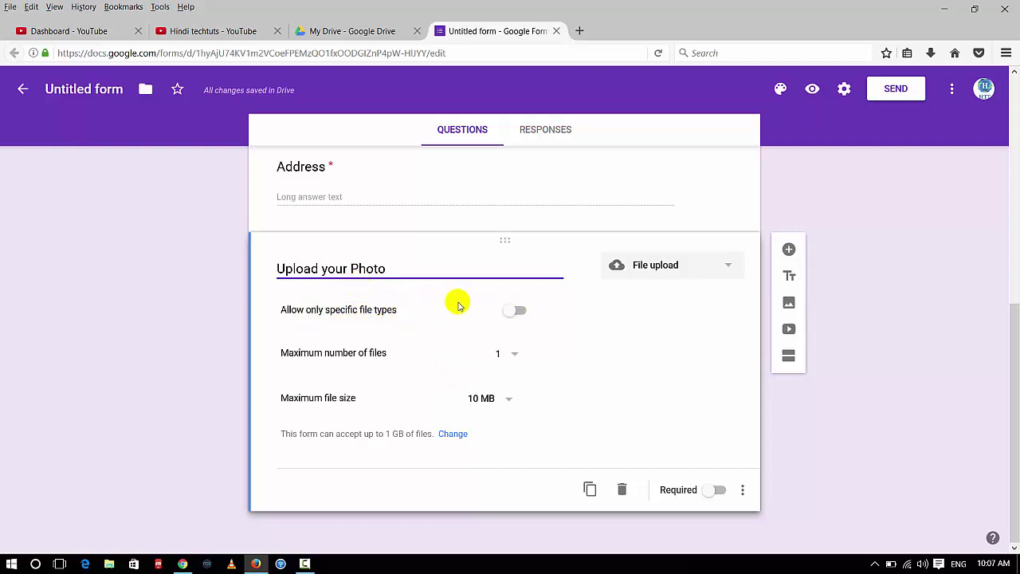
- Restrict the photo upload question to specific file types, allowing only Image and PDF
{"action": "left_click", "coordinate": [522, 312]}
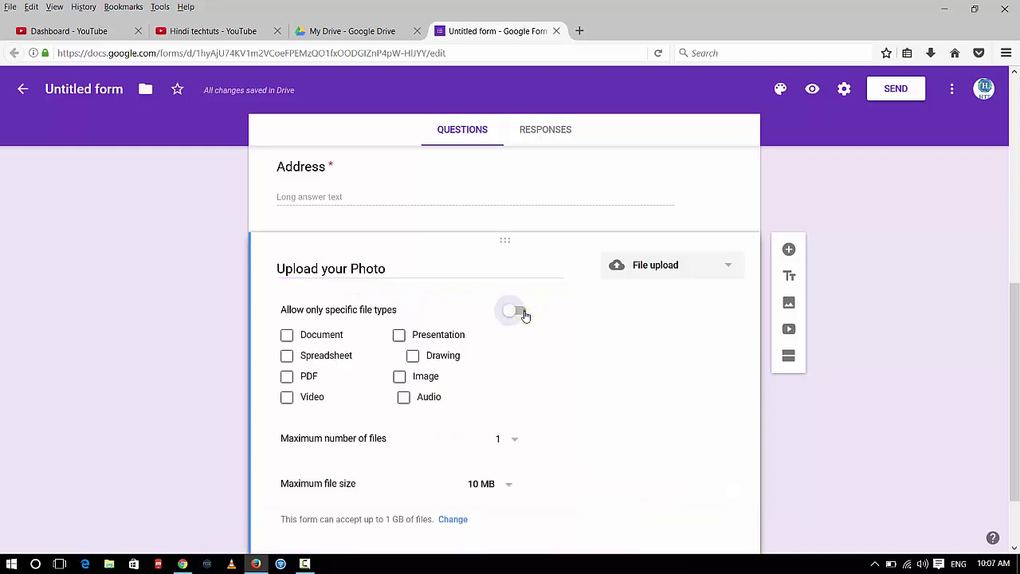
{"action": "left_click", "coordinate": [401, 379]}
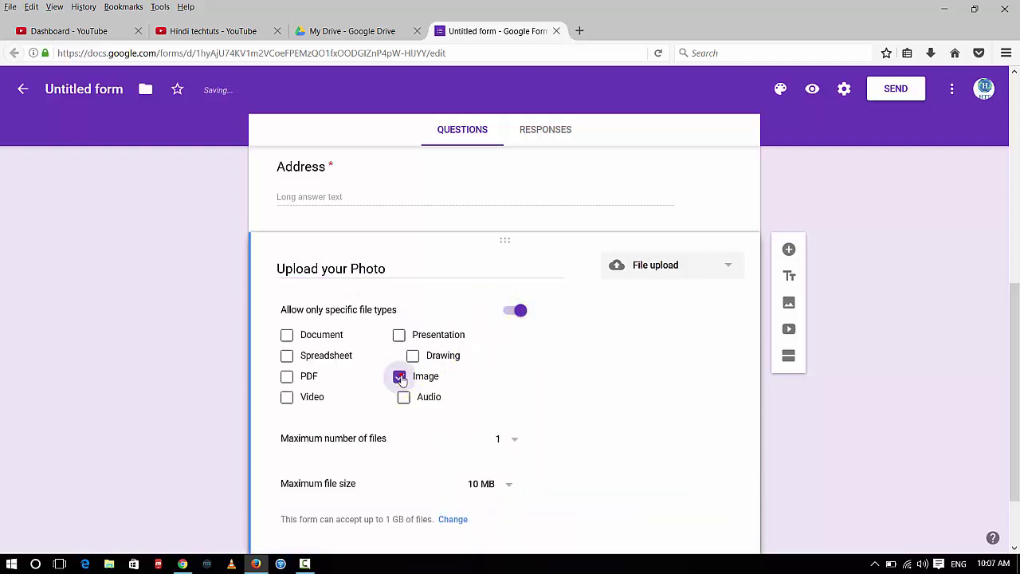
{"action": "left_click", "coordinate": [288, 378]}
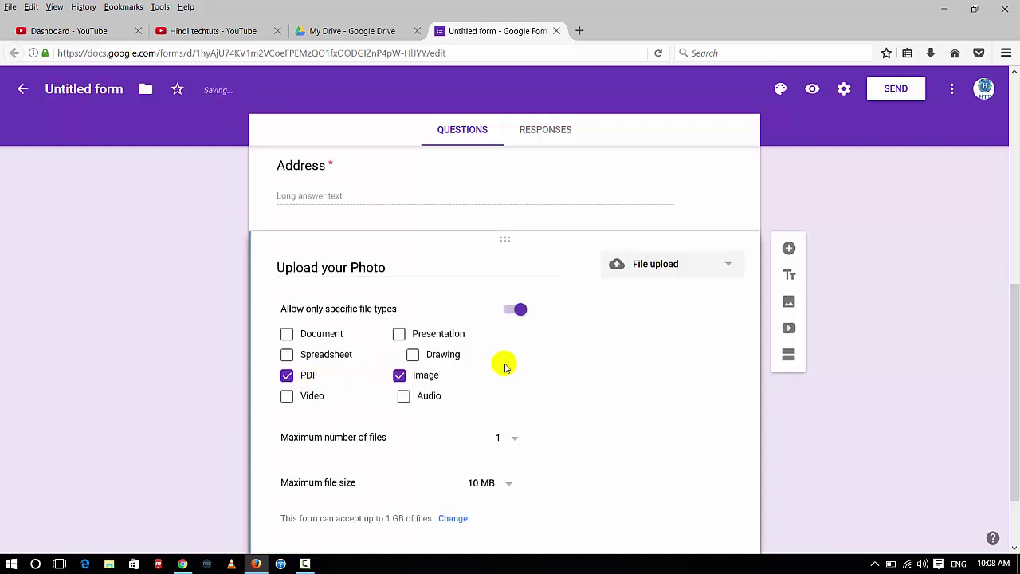
- Limit the photo upload question to 5 files of at most 1 MB each and make it required
{"action": "scroll", "coordinate": [506, 364], "scroll_direction": "down", "scroll_amount": 2}
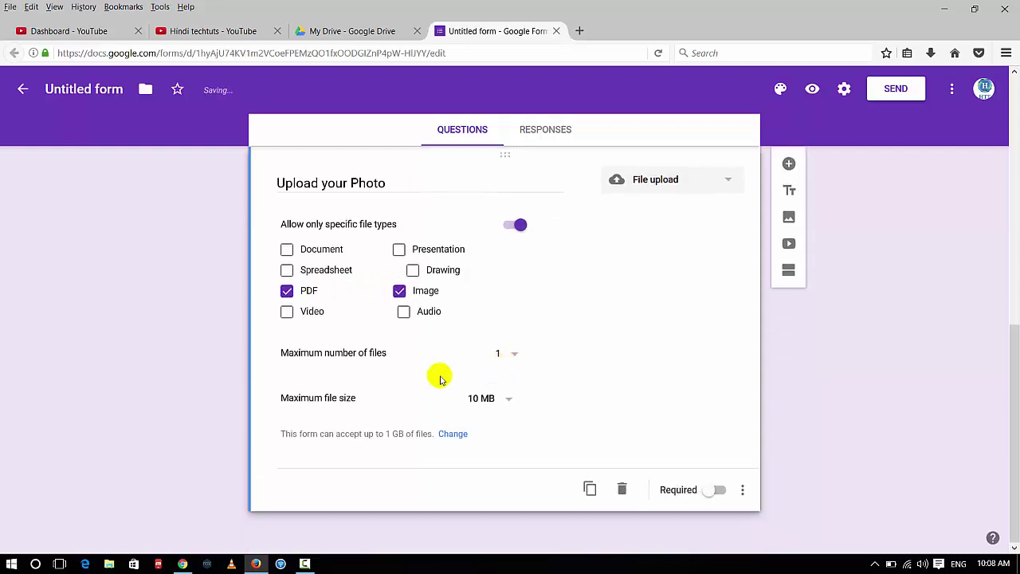
{"action": "left_click", "coordinate": [511, 355]}
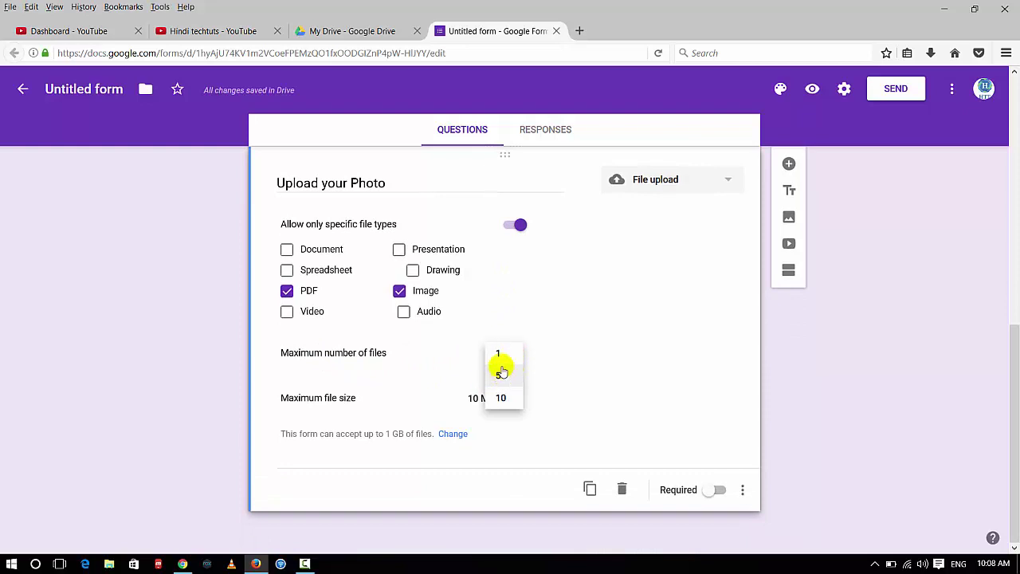
{"action": "left_click", "coordinate": [501, 375]}
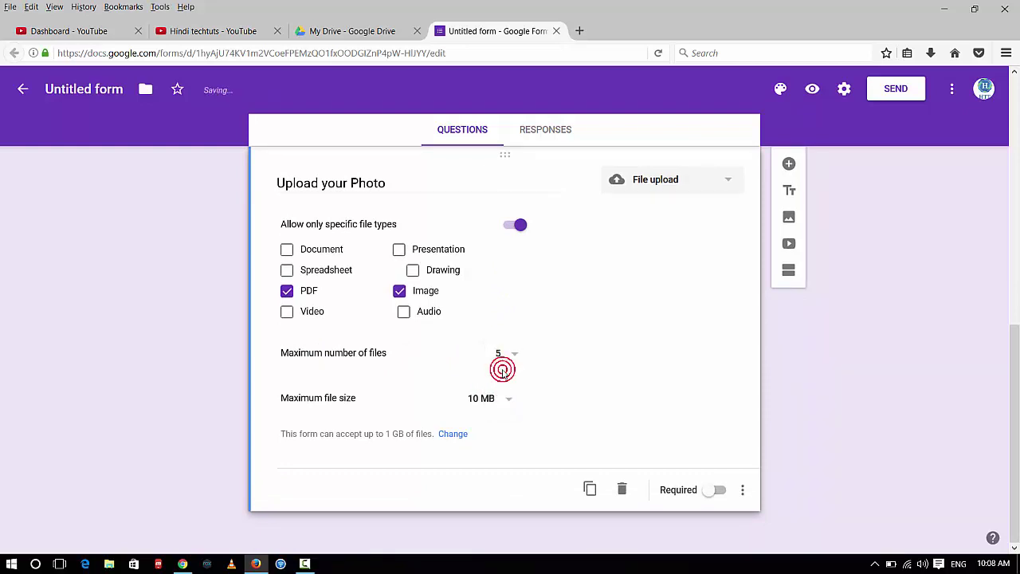
{"action": "left_click", "coordinate": [498, 405]}
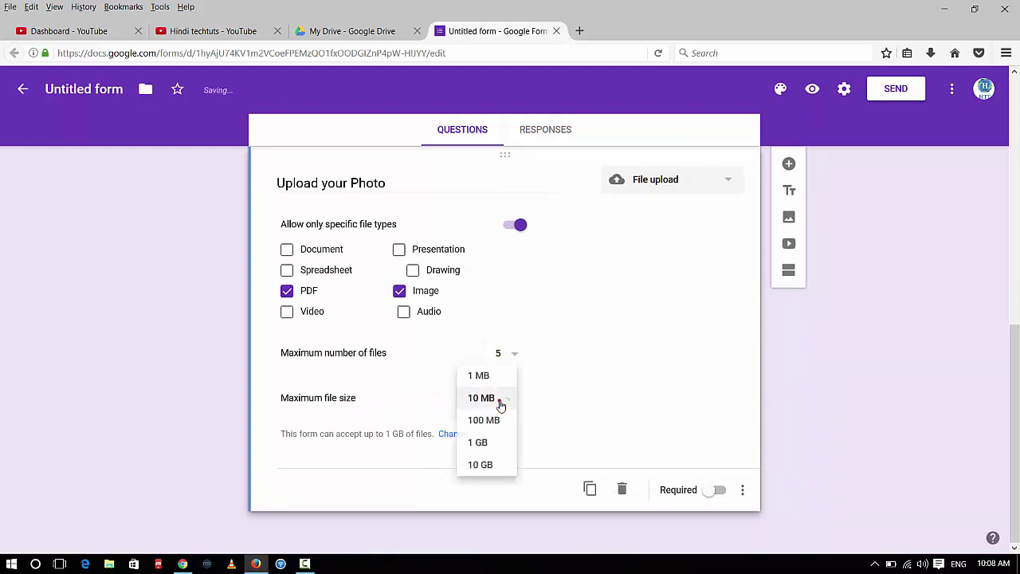
{"action": "left_click", "coordinate": [488, 378]}
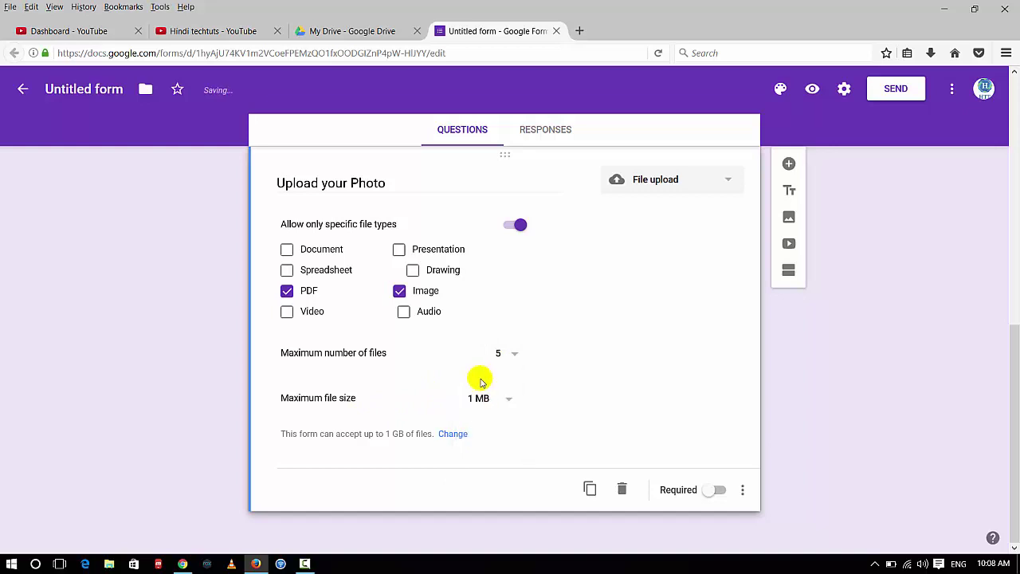
{"action": "left_click", "coordinate": [720, 491]}
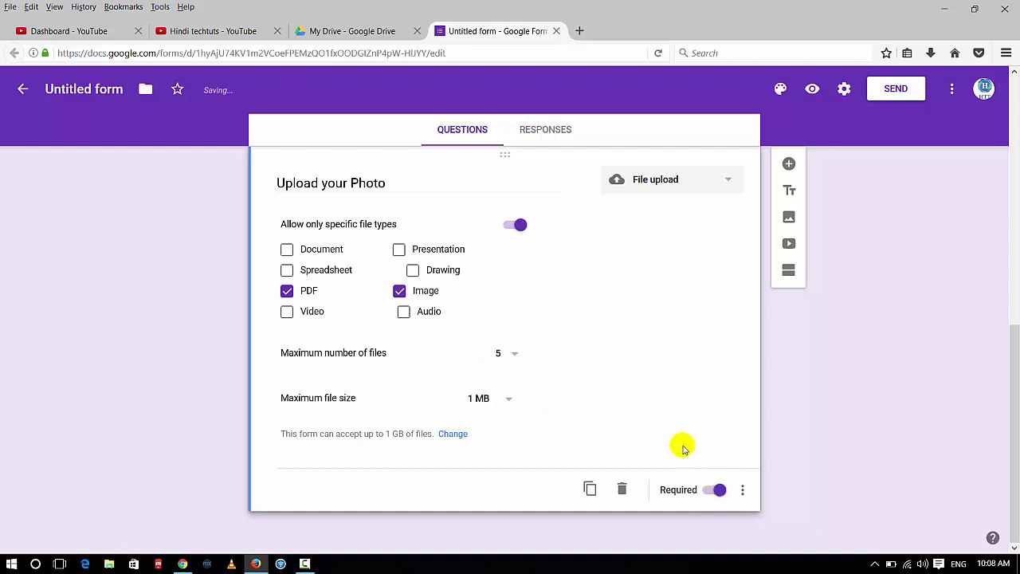
- Change the form's theme color to pink
{"action": "scroll", "coordinate": [679, 442], "scroll_direction": "up", "scroll_amount": 5}
{"action": "scroll", "coordinate": [674, 438], "scroll_direction": "up", "scroll_amount": 3}
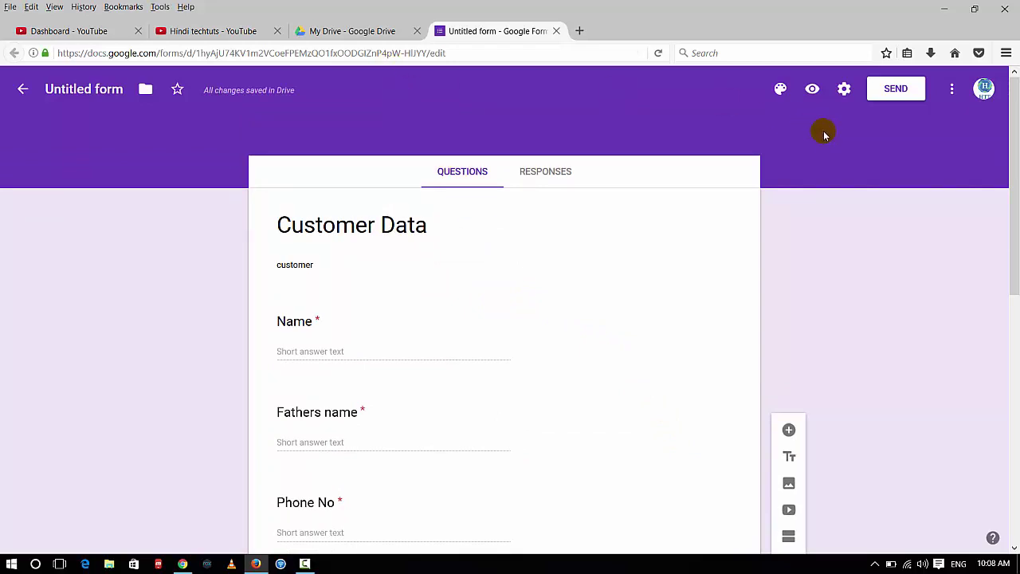
{"action": "left_click", "coordinate": [785, 93]}
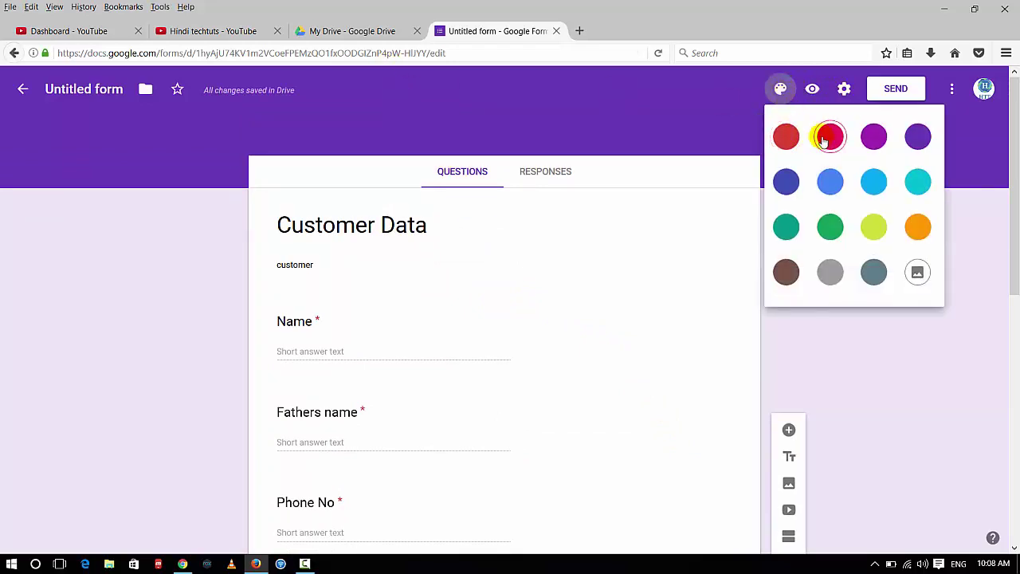
{"action": "left_click", "coordinate": [829, 132]}
{"action": "left_click", "coordinate": [493, 106]}
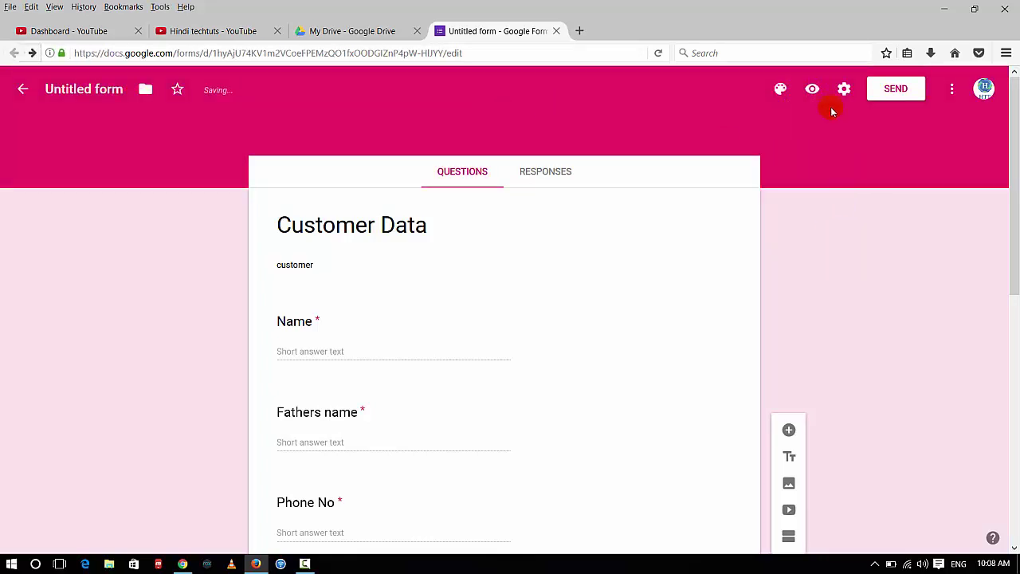
- Try to upload a photo from the computer's desktop as the form's theme image
{"action": "left_click", "coordinate": [781, 89]}
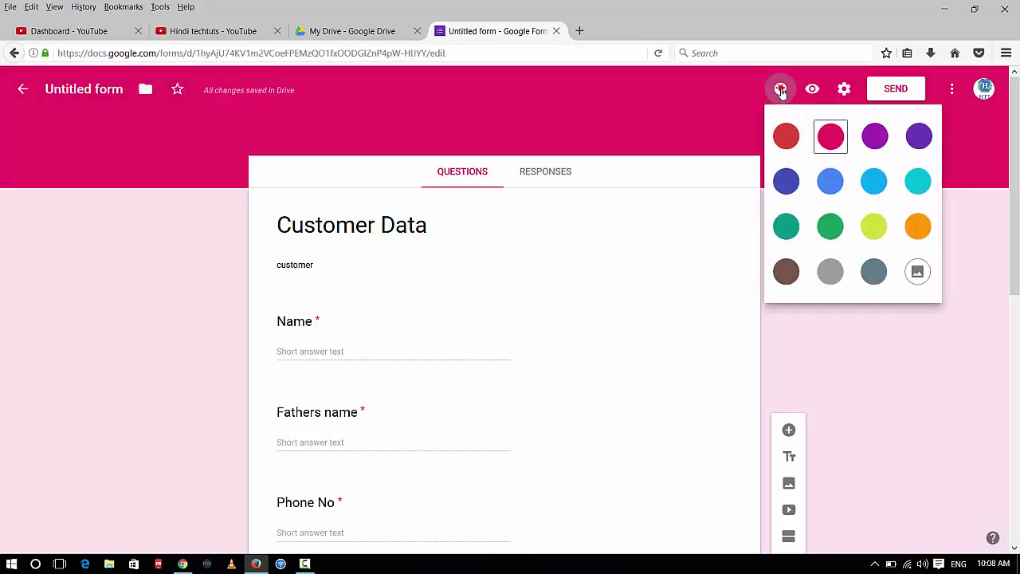
{"action": "left_click", "coordinate": [917, 272]}
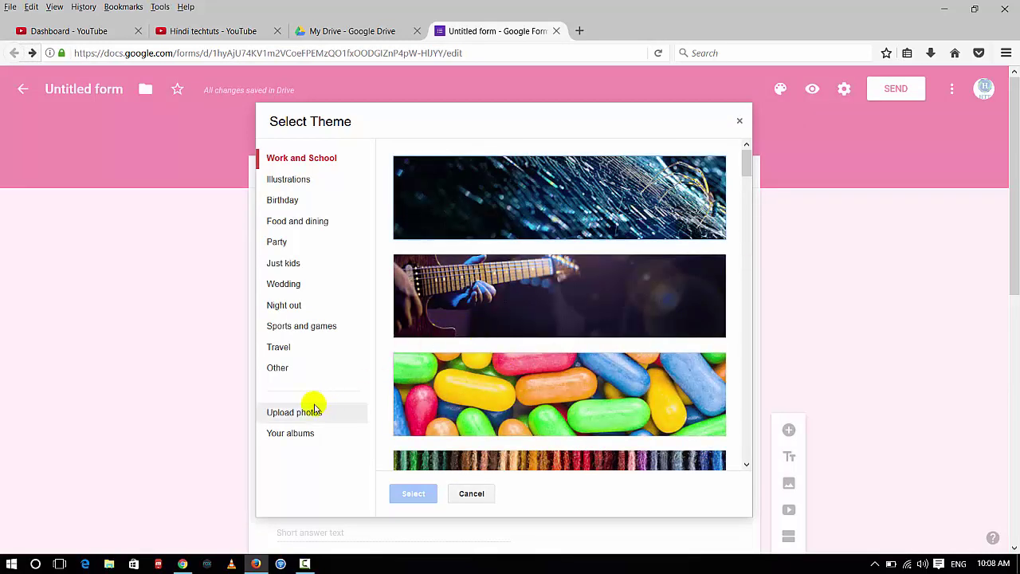
{"action": "left_click", "coordinate": [291, 414]}
{"action": "left_click", "coordinate": [593, 361]}
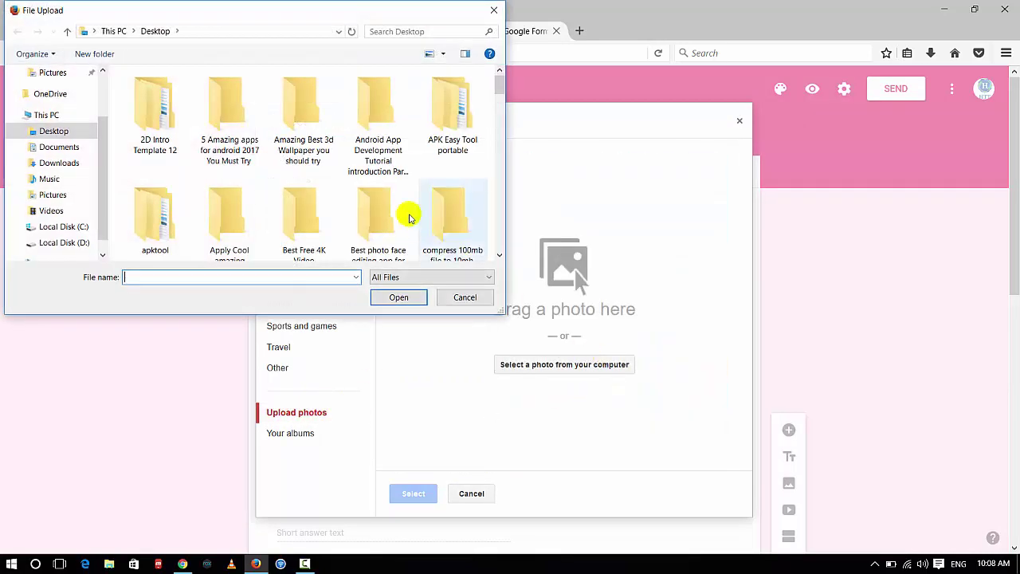
{"action": "scroll", "coordinate": [410, 216], "scroll_direction": "down", "scroll_amount": 10}
{"action": "double_click", "coordinate": [299, 213]}
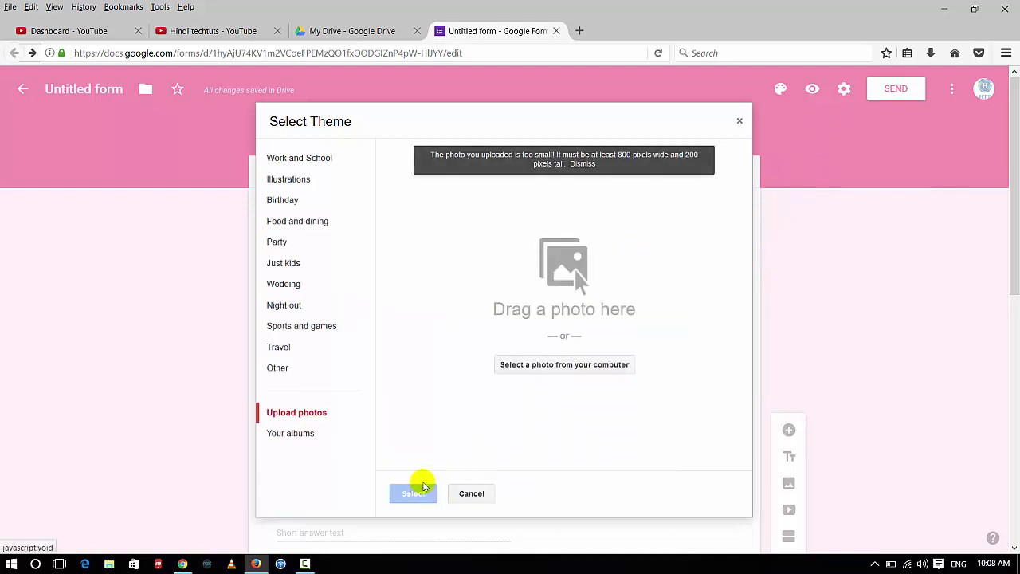
{"action": "left_click", "coordinate": [473, 494]}
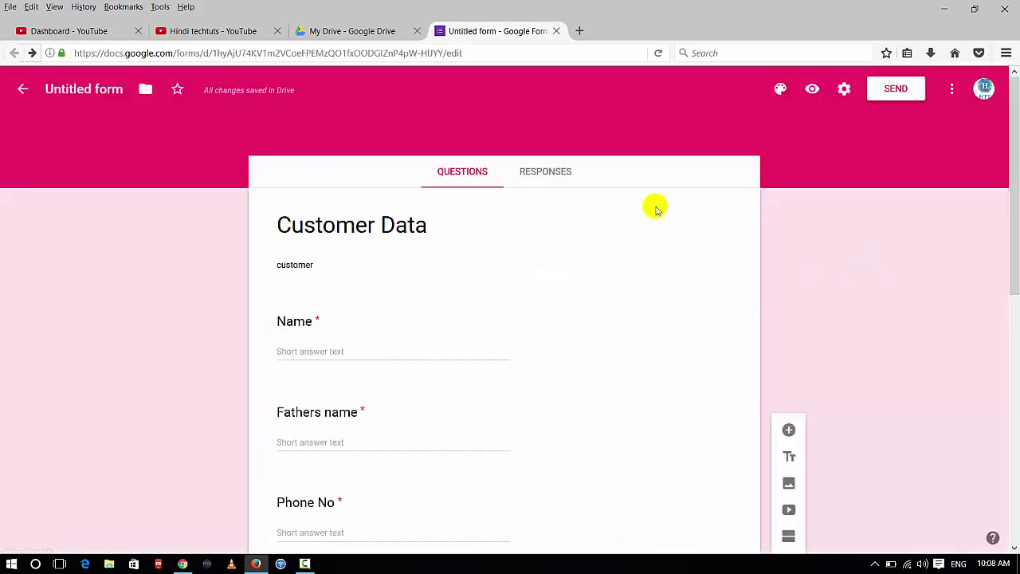
- Copy the form's web address, switch to Chrome and open the copied address there in place of the Google page
{"action": "right_click", "coordinate": [410, 54]}
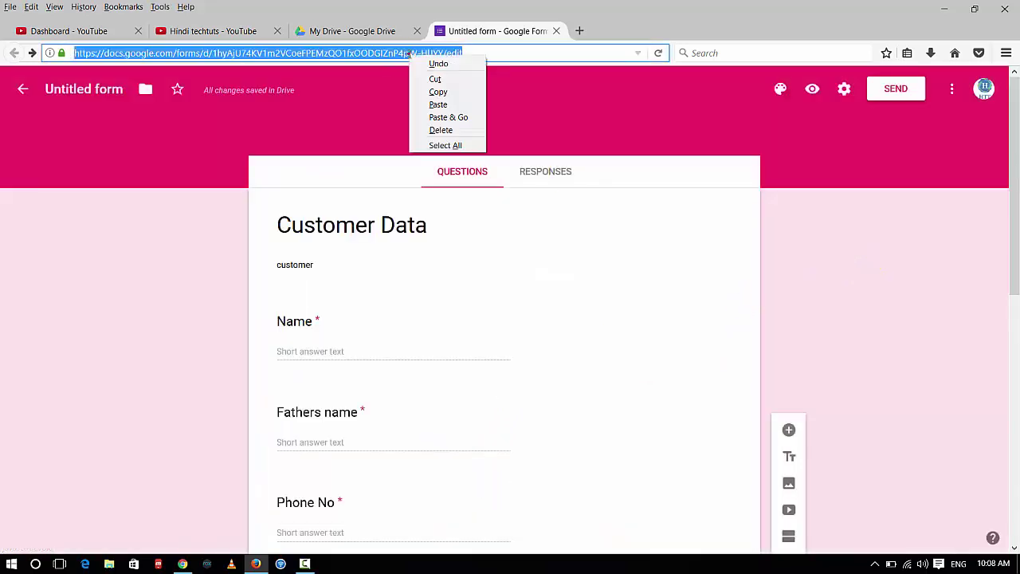
{"action": "left_click", "coordinate": [458, 96]}
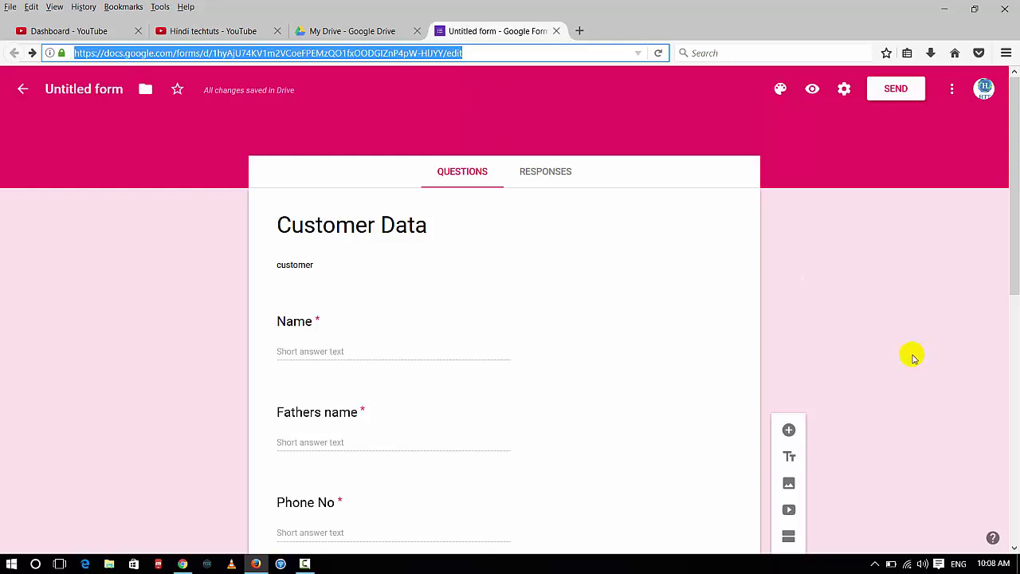
{"action": "key", "text": "alt+Tab"}
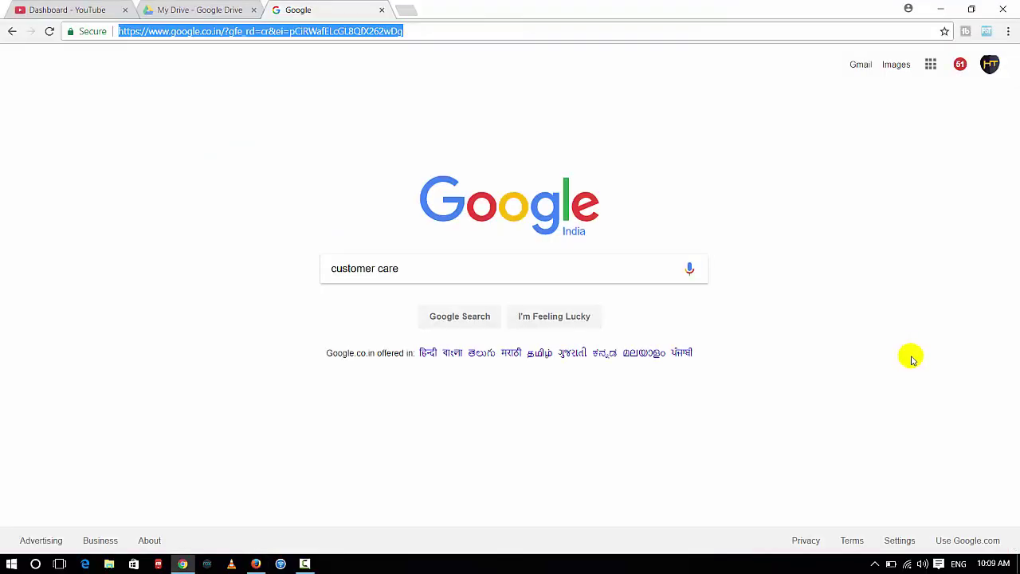
{"action": "right_click", "coordinate": [341, 32]}
{"action": "left_click", "coordinate": [378, 107]}
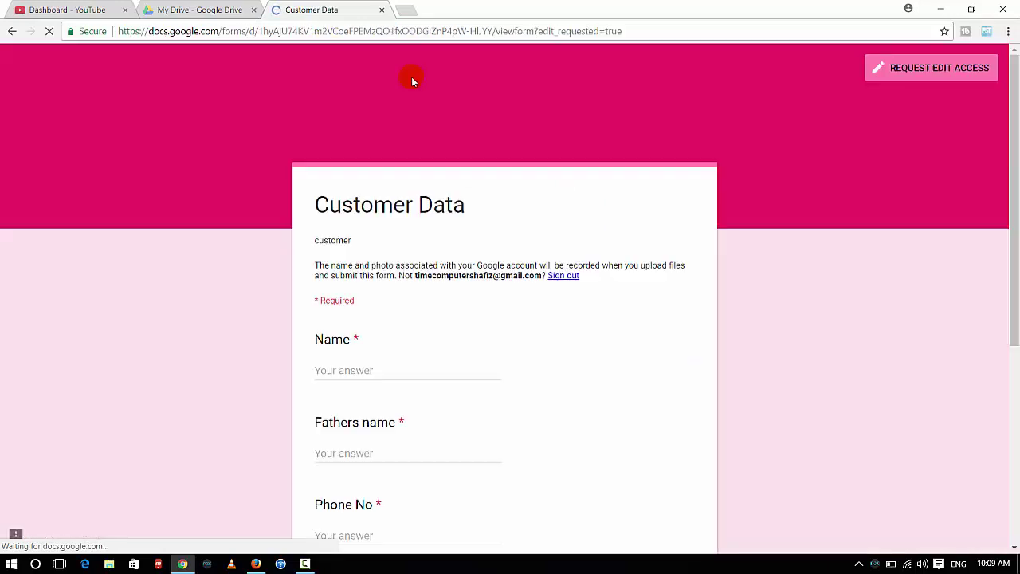
- Minimize the Nox App Player window and review the respondent view of the form from Name to Upload your Photo
{"action": "scroll", "coordinate": [520, 315], "scroll_direction": "down", "scroll_amount": 1}
{"action": "scroll", "coordinate": [519, 315], "scroll_direction": "down", "scroll_amount": 3}
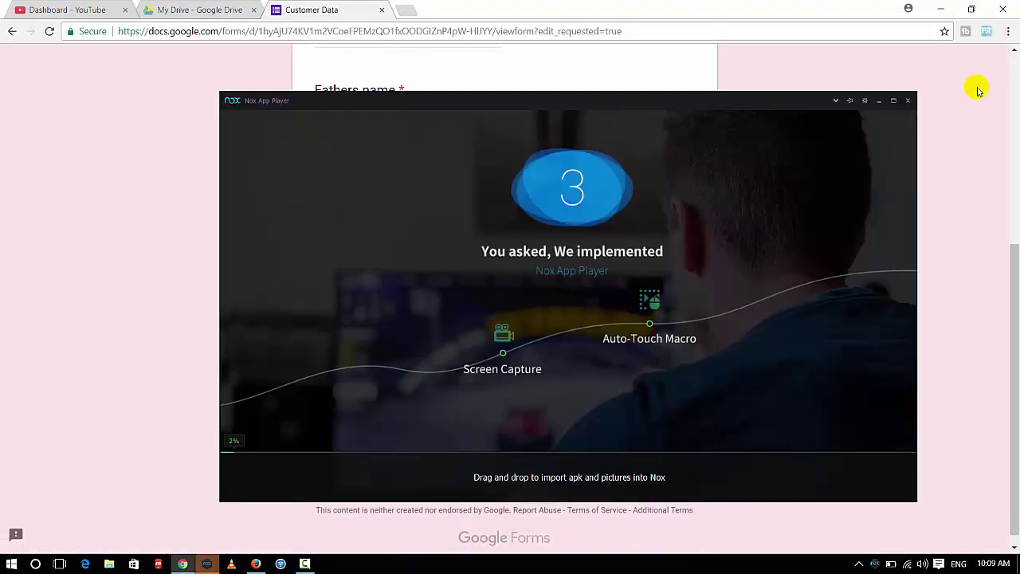
{"action": "left_click", "coordinate": [879, 100]}
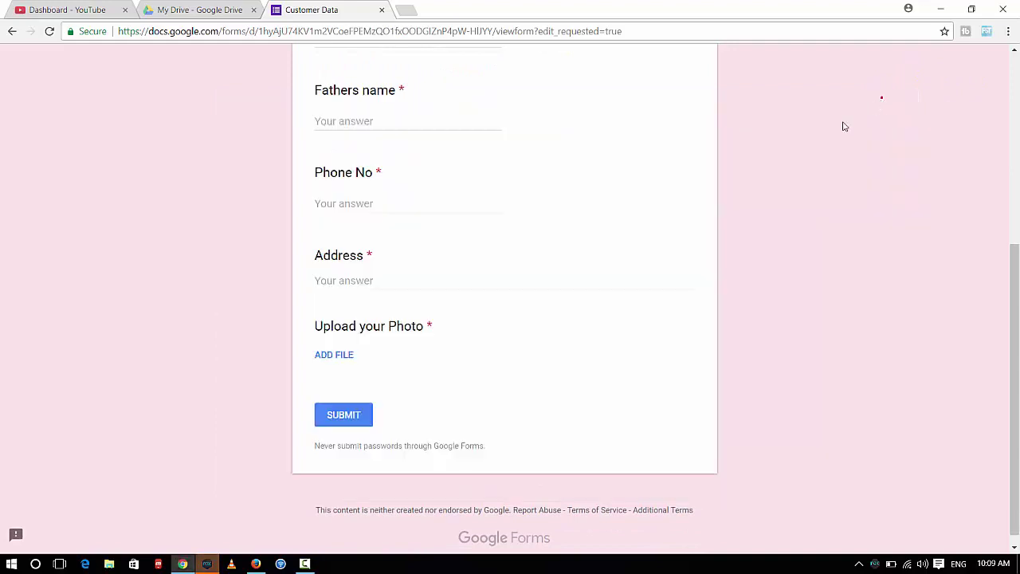
{"action": "scroll", "coordinate": [517, 264], "scroll_direction": "up", "scroll_amount": 3}
{"action": "scroll", "coordinate": [387, 291], "scroll_direction": "down", "scroll_amount": 1}
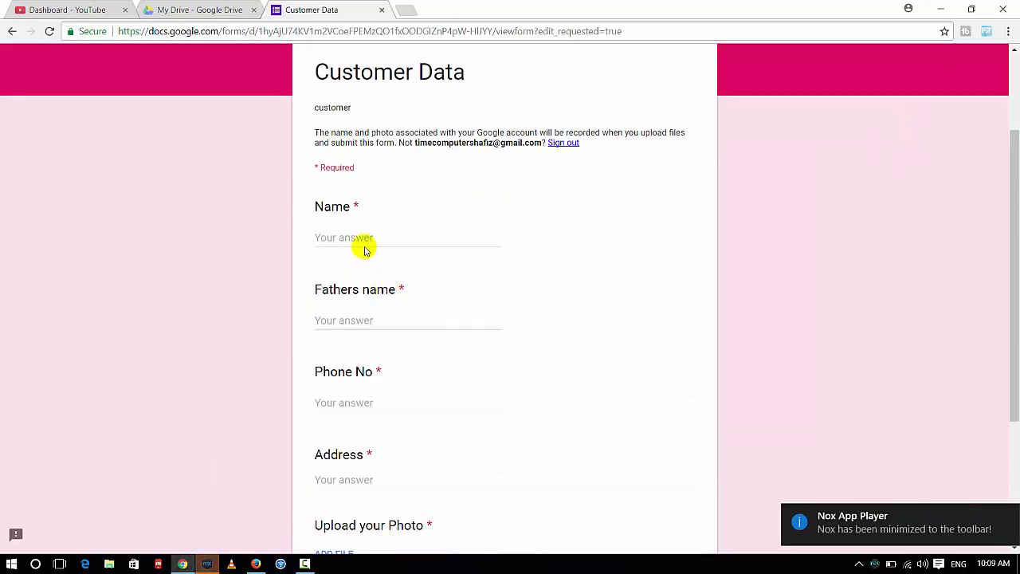
{"action": "left_click", "coordinate": [367, 238]}
{"action": "left_click", "coordinate": [337, 319]}
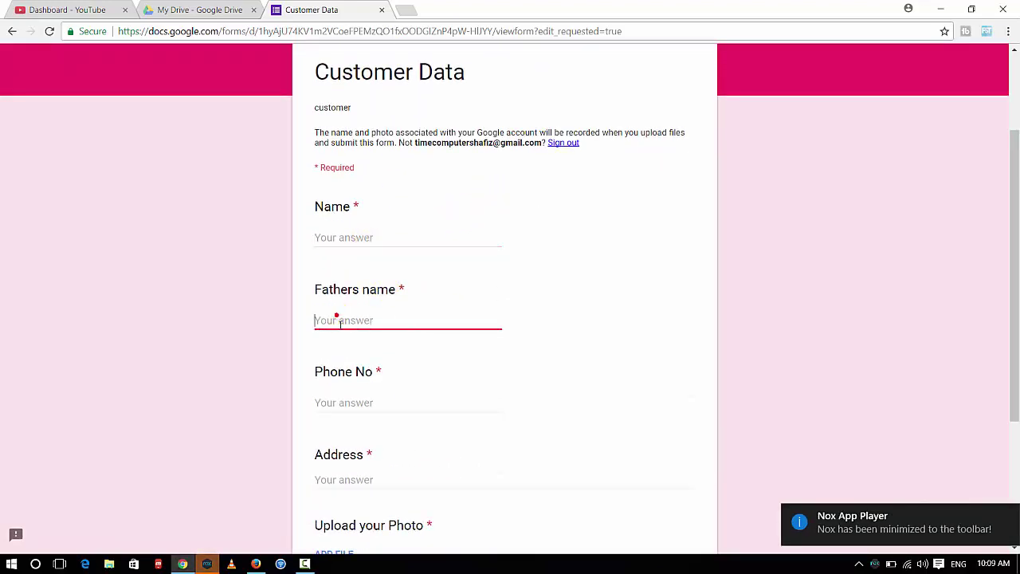
{"action": "scroll", "coordinate": [351, 383], "scroll_direction": "down", "scroll_amount": 2}
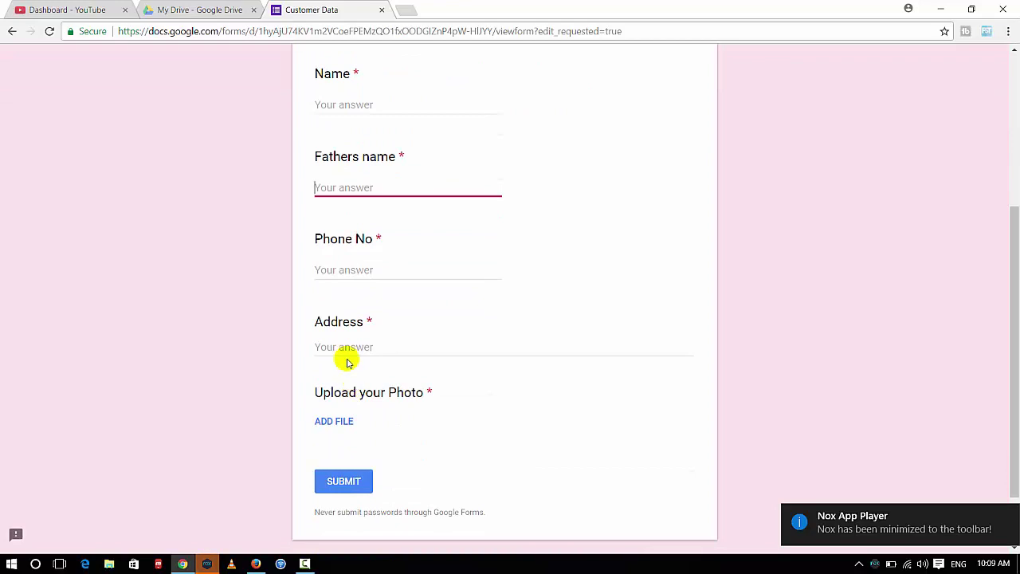
- Check the file insertion dialog of the "Upload your Photo" question, close it and return to the start of the form
{"action": "left_click", "coordinate": [341, 425]}
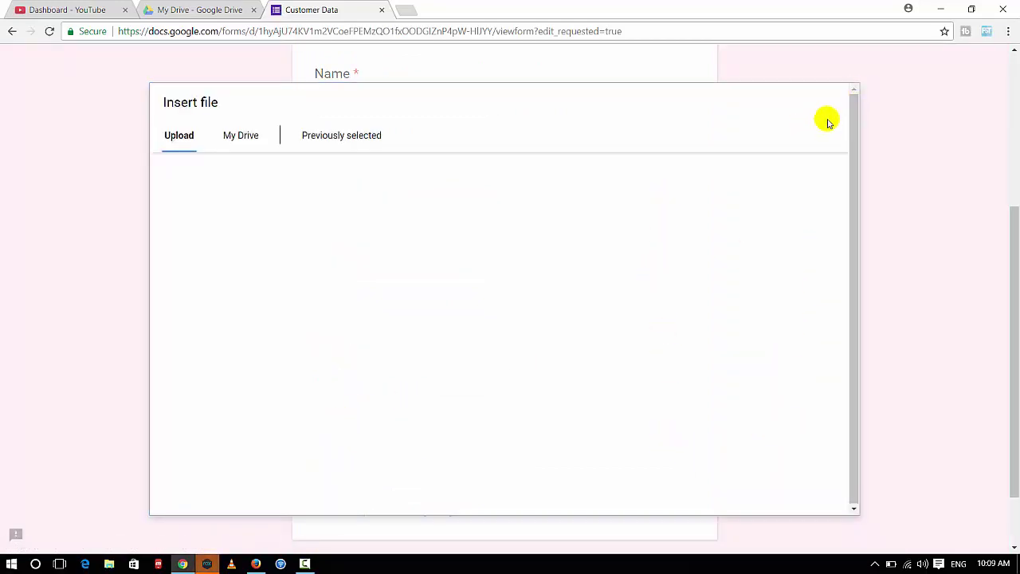
{"action": "left_click", "coordinate": [229, 500]}
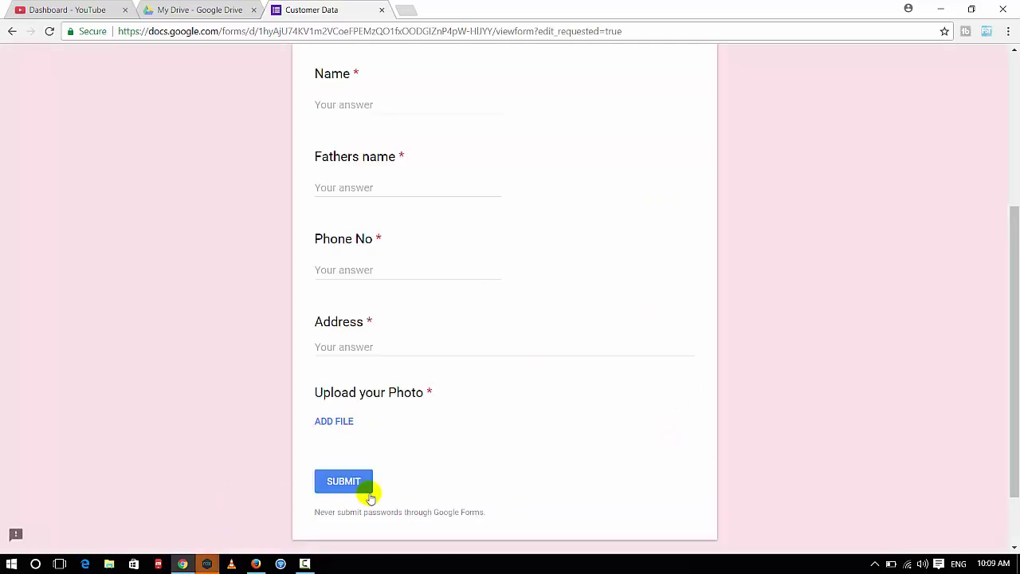
{"action": "scroll", "coordinate": [446, 383], "scroll_direction": "up", "scroll_amount": 4}
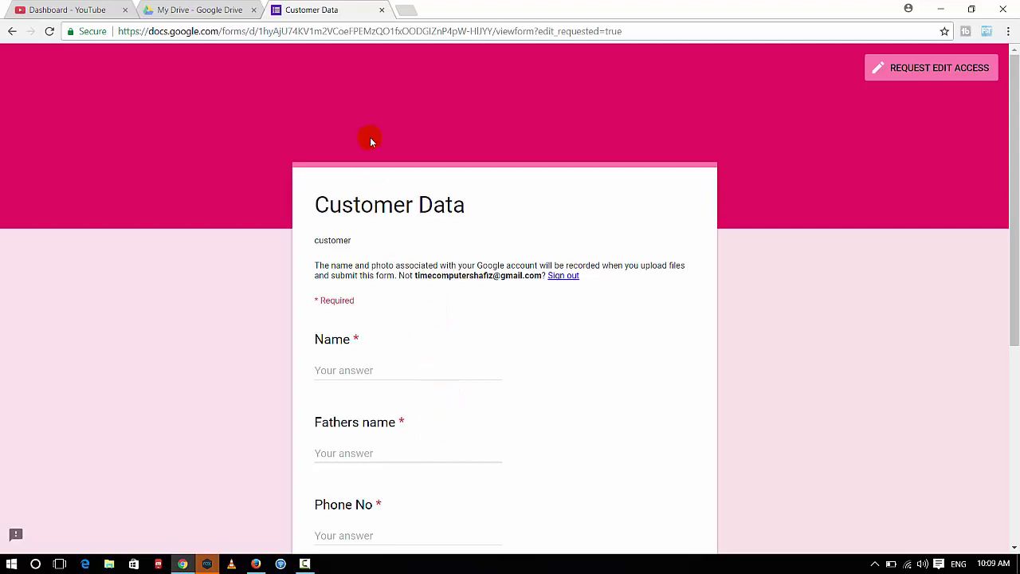
- Switch to the form editor in Firefox, review the form's general settings down to the maximum upload size, and close them without saving
{"action": "left_click", "coordinate": [254, 563]}
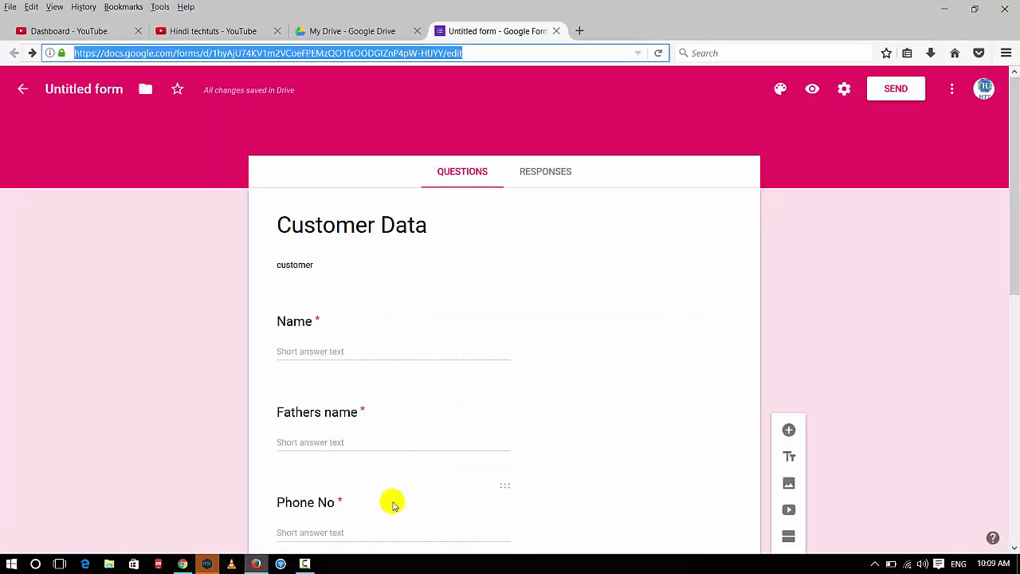
{"action": "left_click", "coordinate": [933, 282]}
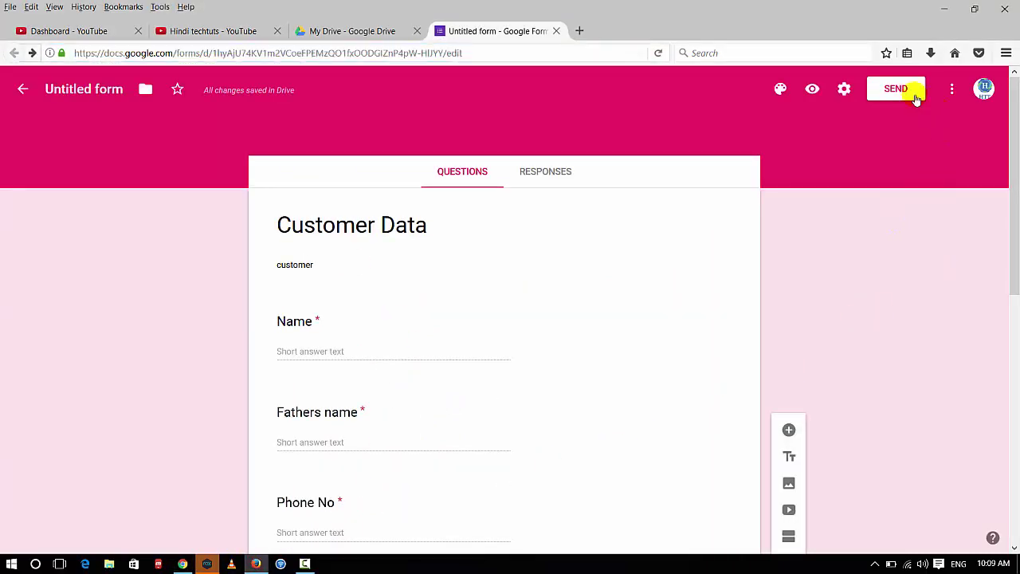
{"action": "left_click", "coordinate": [845, 89]}
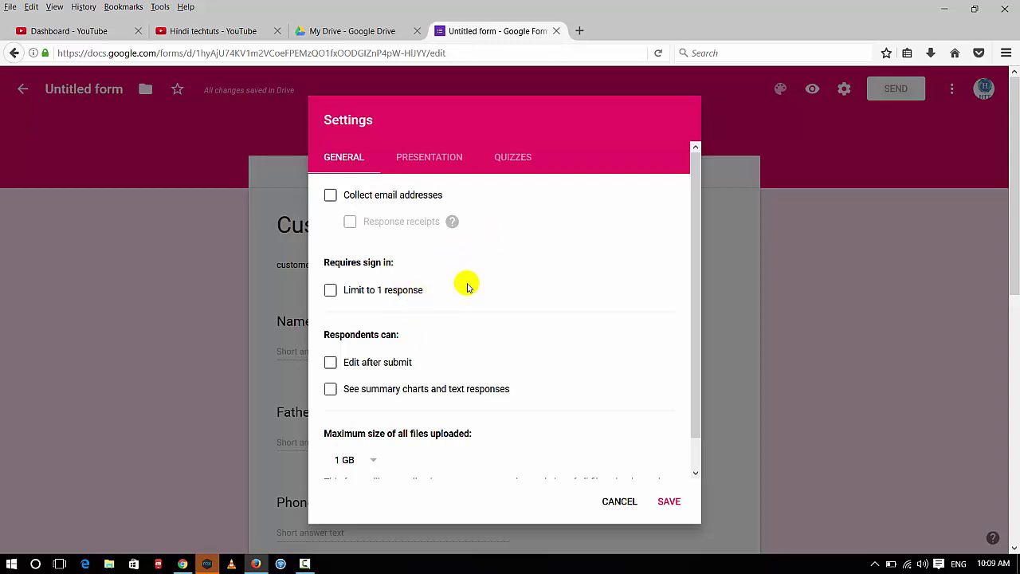
{"action": "scroll", "coordinate": [467, 292], "scroll_direction": "down", "scroll_amount": 1}
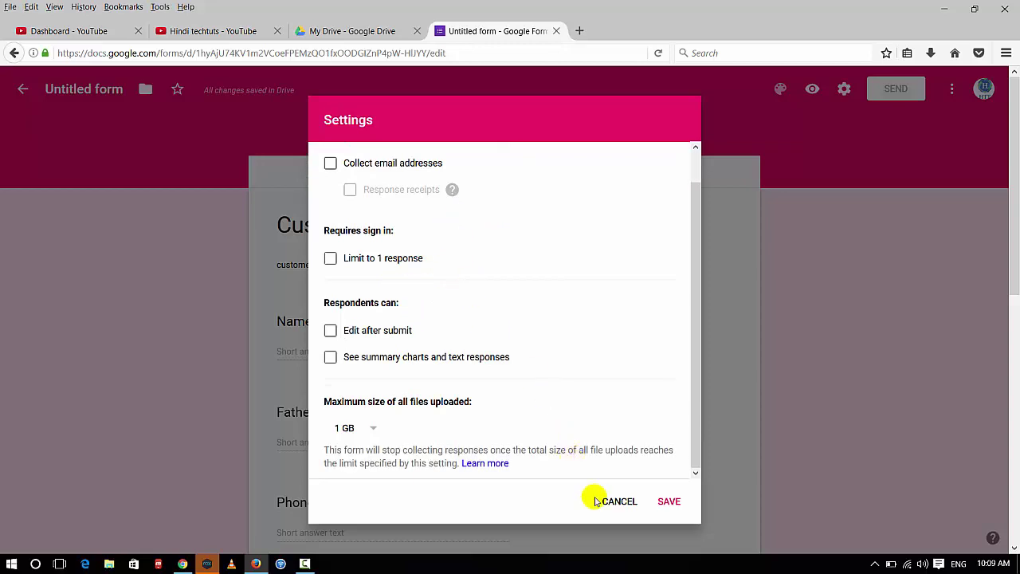
{"action": "left_click", "coordinate": [619, 503]}
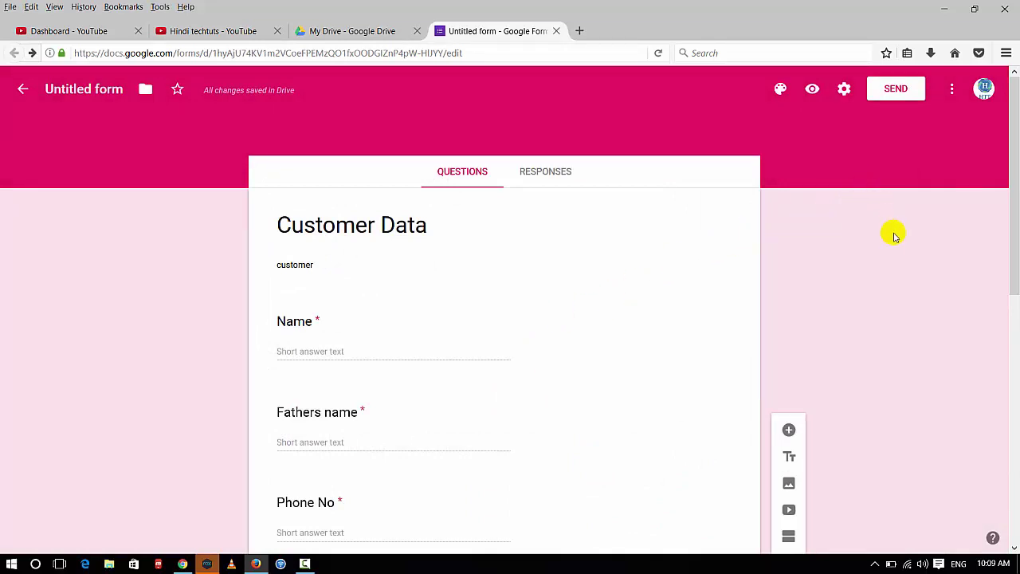
- Check the form's sending options for email and link, select the shareable link's address, and close the Send form dialog without sending
{"action": "left_click", "coordinate": [899, 92]}
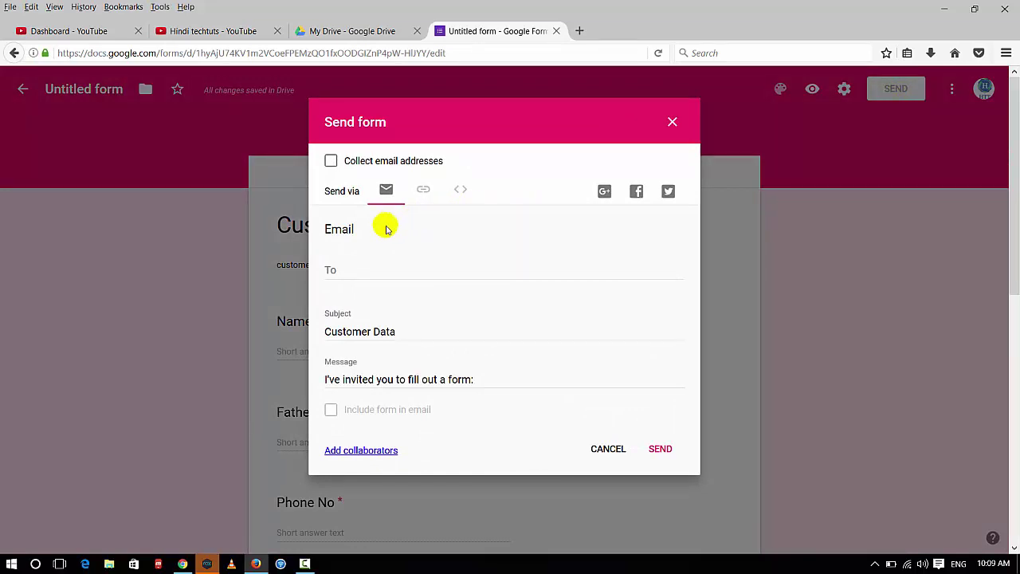
{"action": "left_click", "coordinate": [378, 272]}
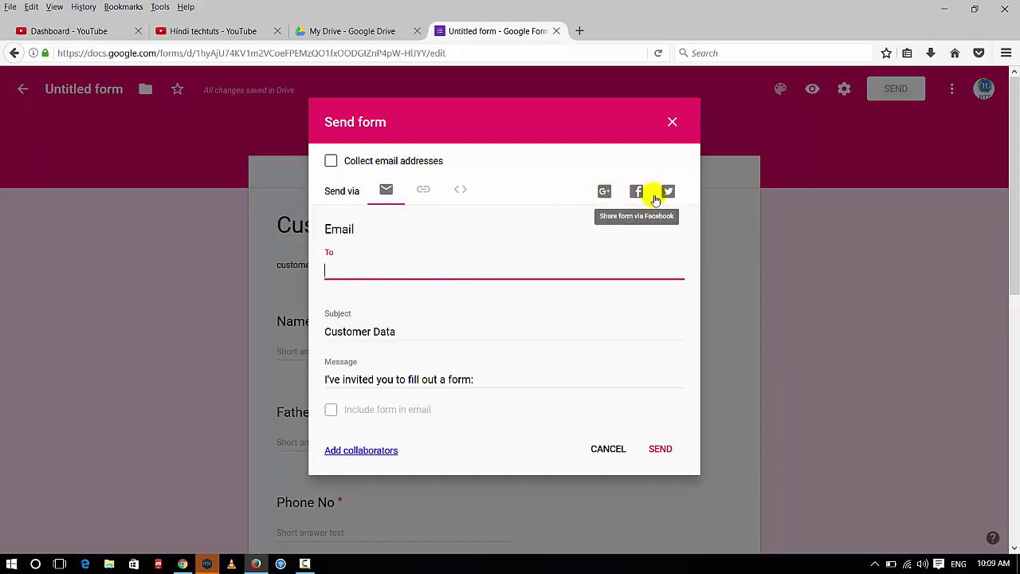
{"action": "left_click", "coordinate": [424, 192]}
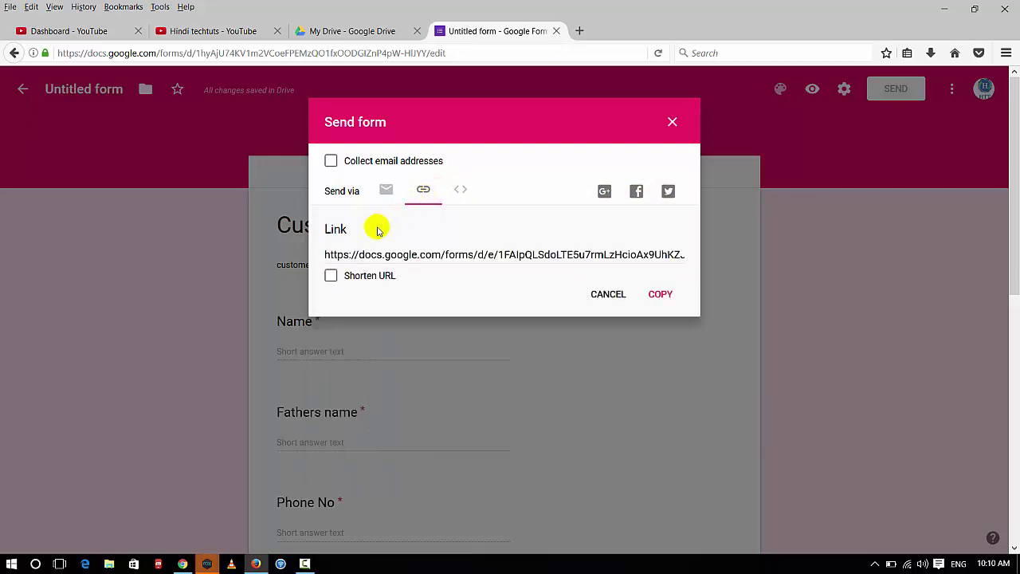
{"action": "left_click", "coordinate": [346, 253]}
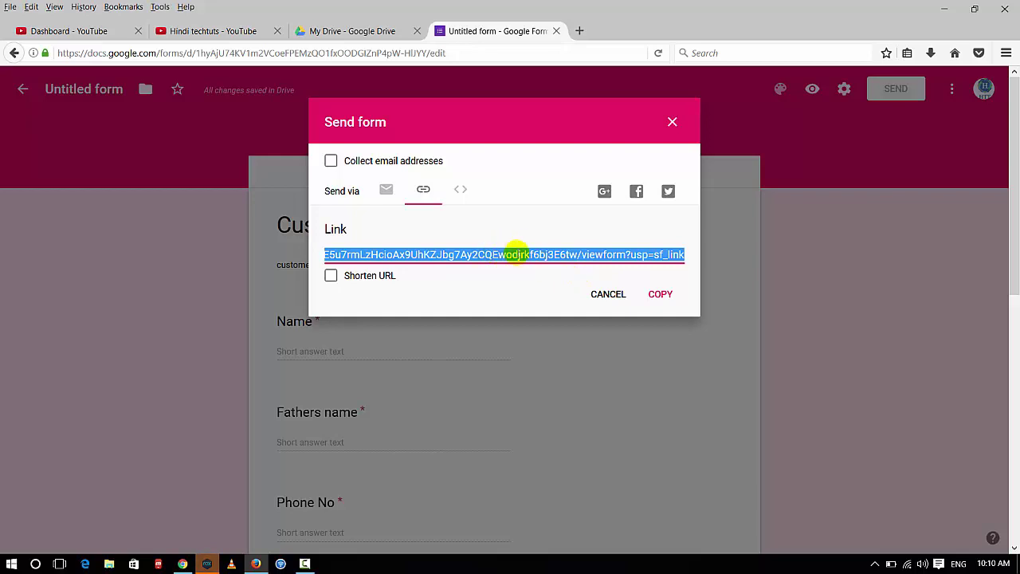
{"action": "left_click", "coordinate": [671, 123]}
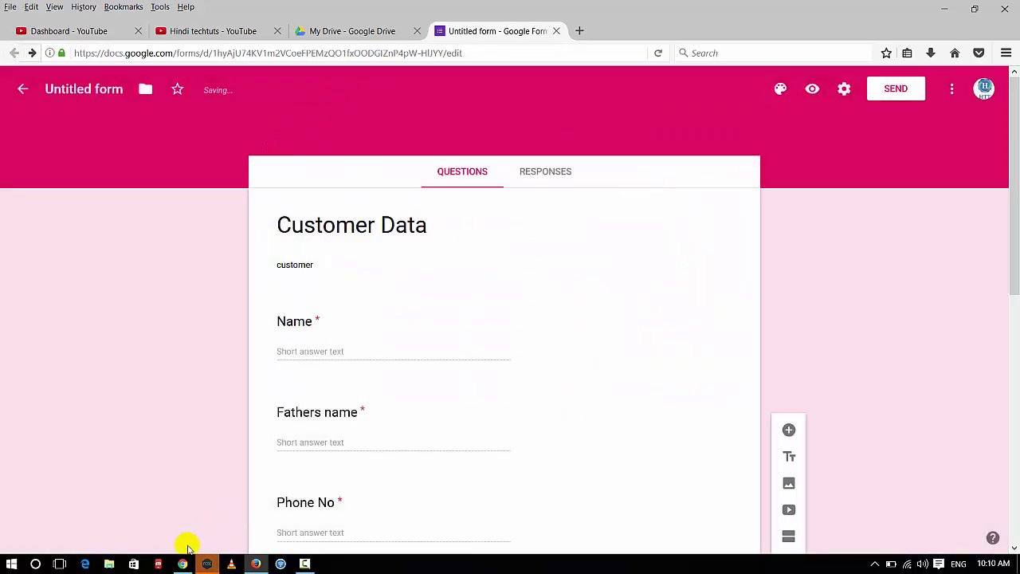
- Switch to Chrome and review the respondent view of the Customer Data form from its title down to the submit area
{"action": "left_click", "coordinate": [183, 564]}
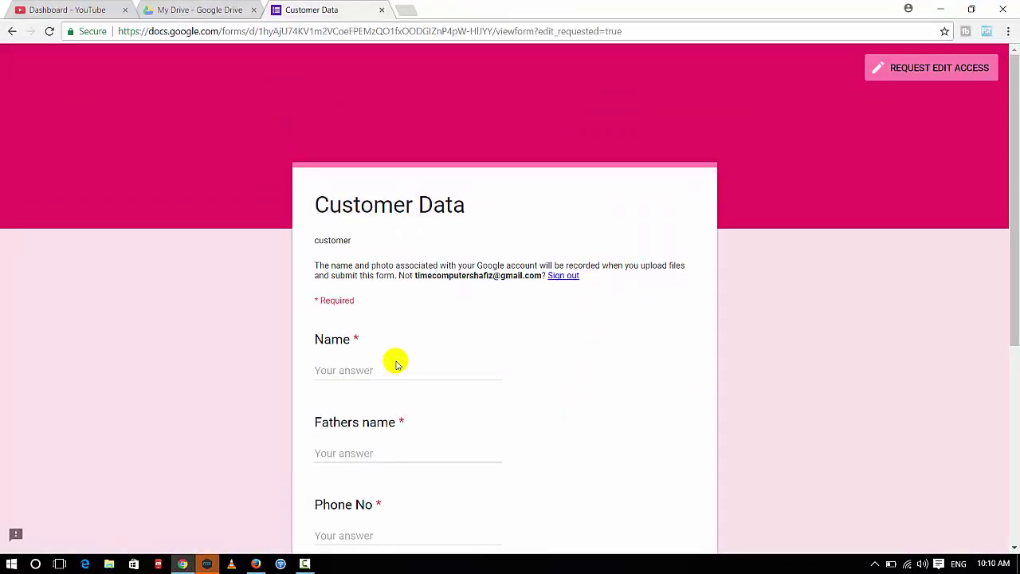
{"action": "scroll", "coordinate": [398, 364], "scroll_direction": "down", "scroll_amount": 4}
{"action": "scroll", "coordinate": [405, 310], "scroll_direction": "up", "scroll_amount": 3}
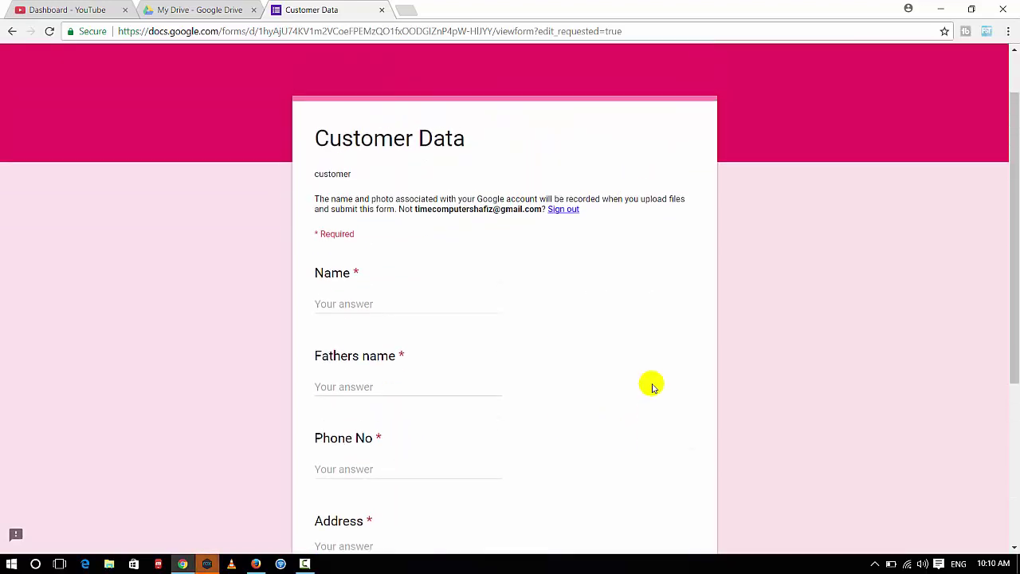
{"action": "scroll", "coordinate": [477, 299], "scroll_direction": "down", "scroll_amount": 1}
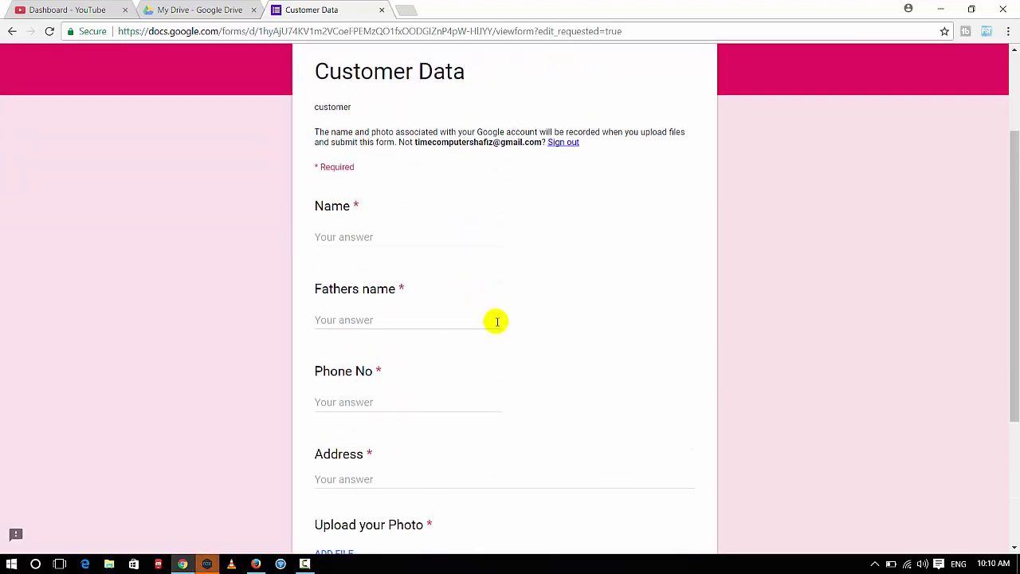
{"action": "scroll", "coordinate": [496, 321], "scroll_direction": "down", "scroll_amount": 2}
{"action": "scroll", "coordinate": [498, 326], "scroll_direction": "up", "scroll_amount": 2}
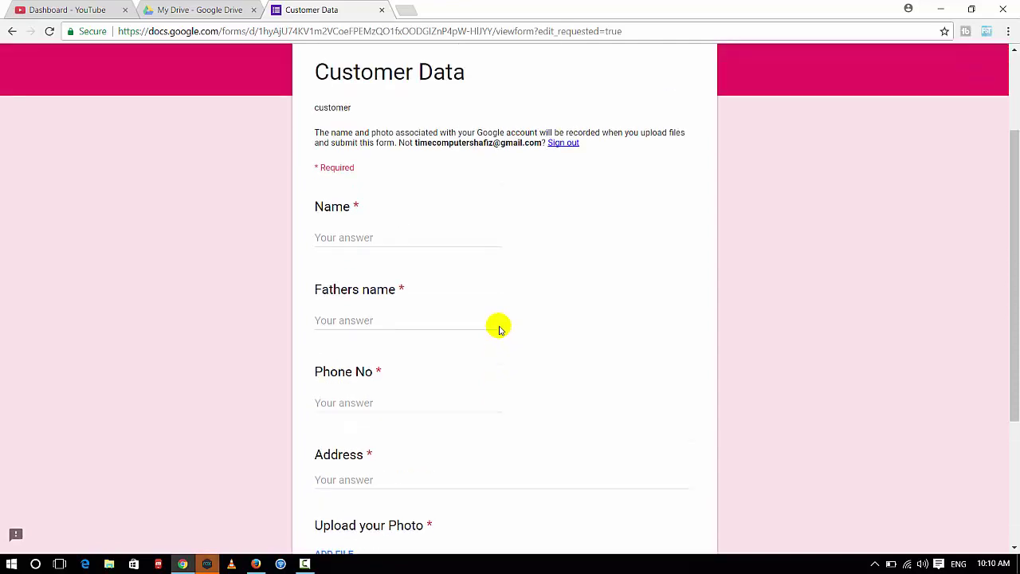
{"action": "scroll", "coordinate": [499, 326], "scroll_direction": "down", "scroll_amount": 2}
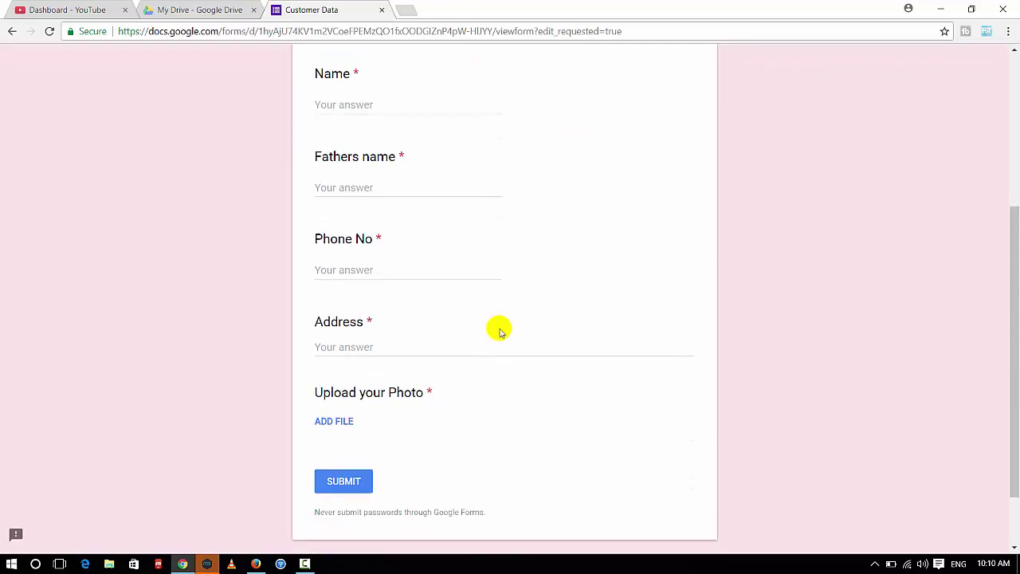